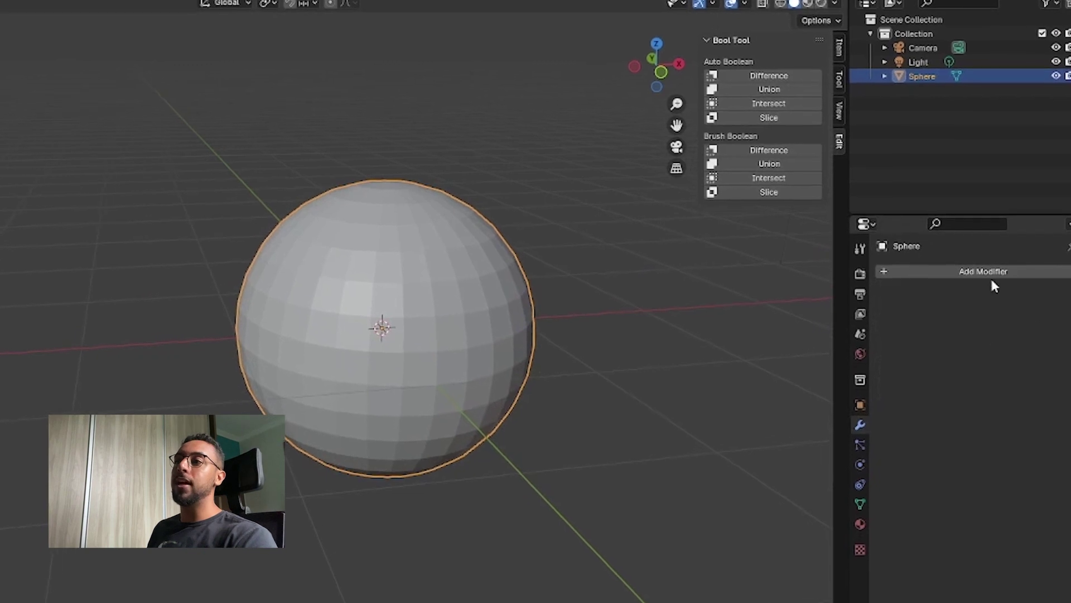
Add a Subdivision Surface modifier to the sphere and set its viewport levels to 5.
left_click(987, 269)
left_click(930, 267)
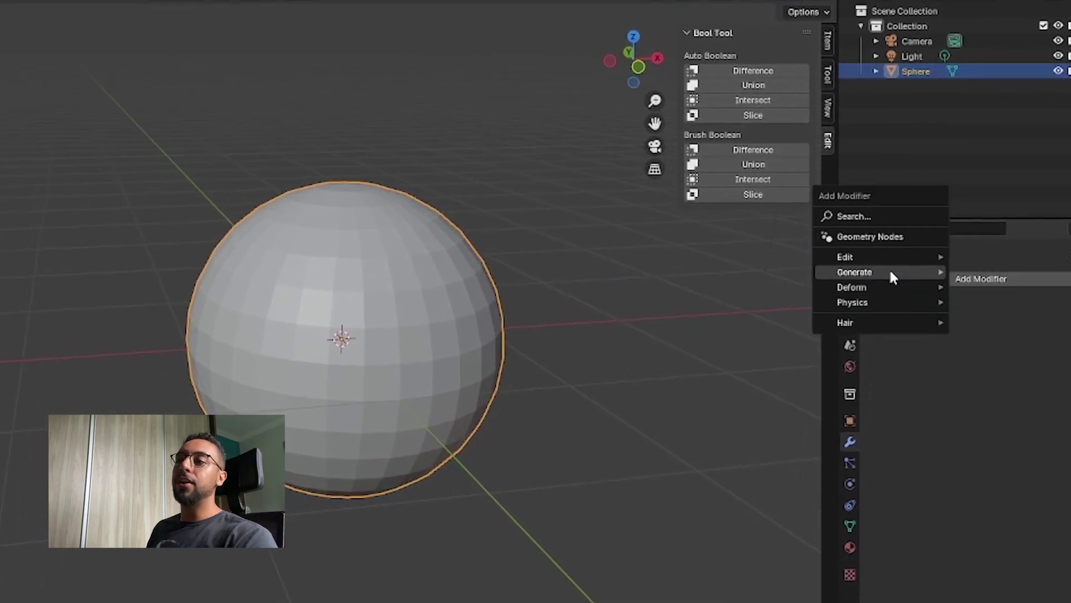
mouse_move(893, 274)
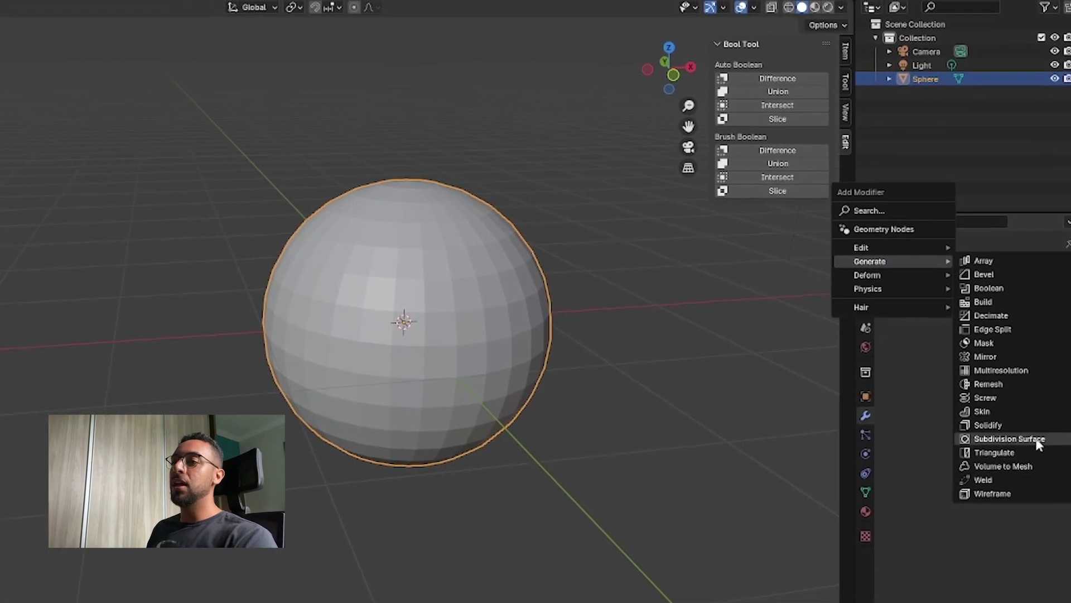
left_click(1027, 446)
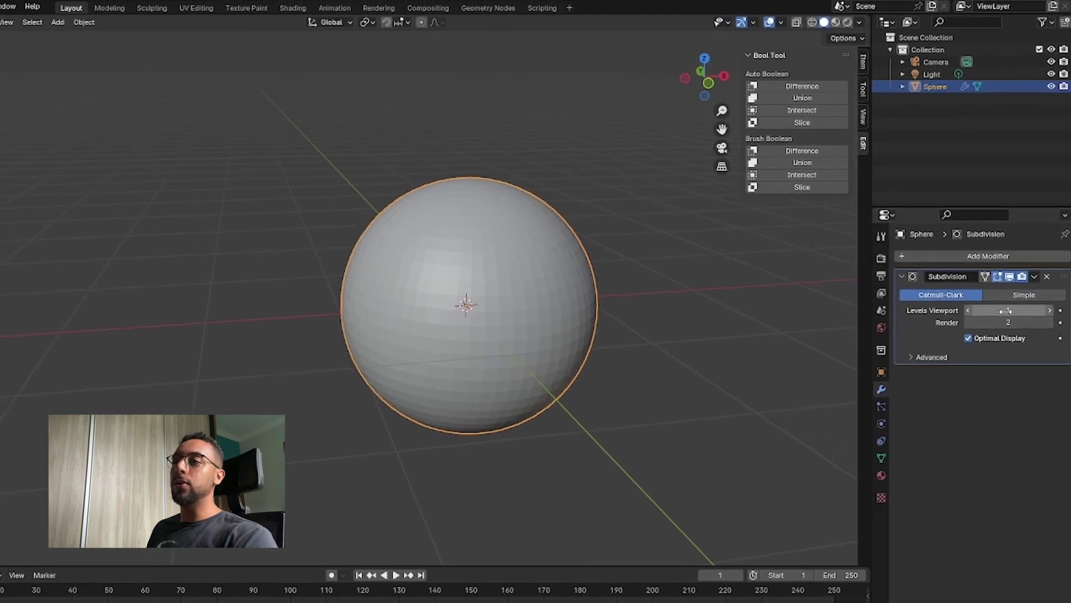
left_click_drag(1008, 315, 1023, 298)
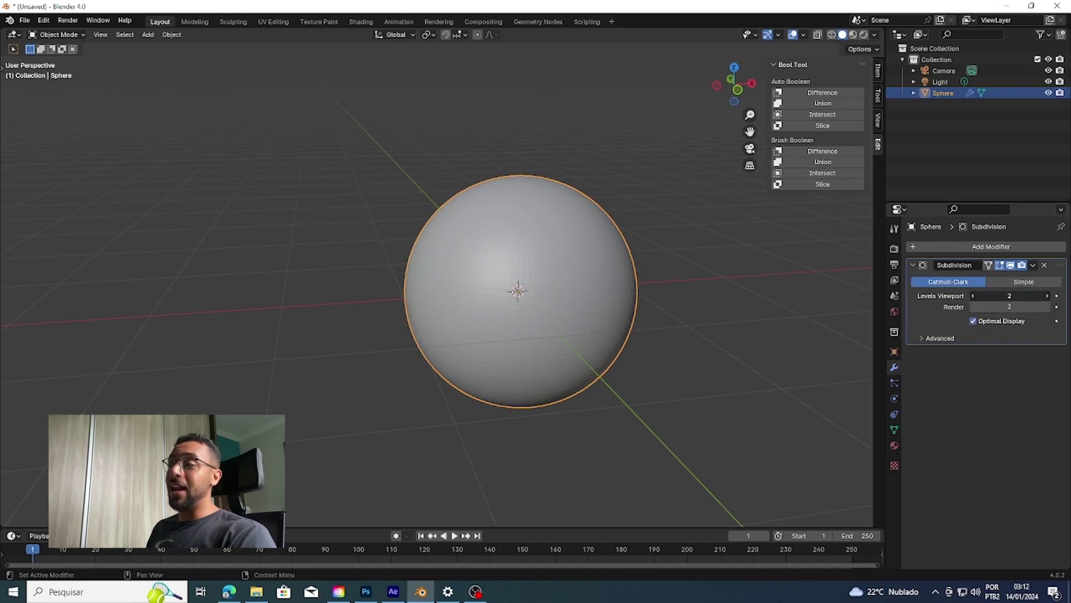
scroll(574, 306, "up", 4)
scroll(571, 312, "down", 2)
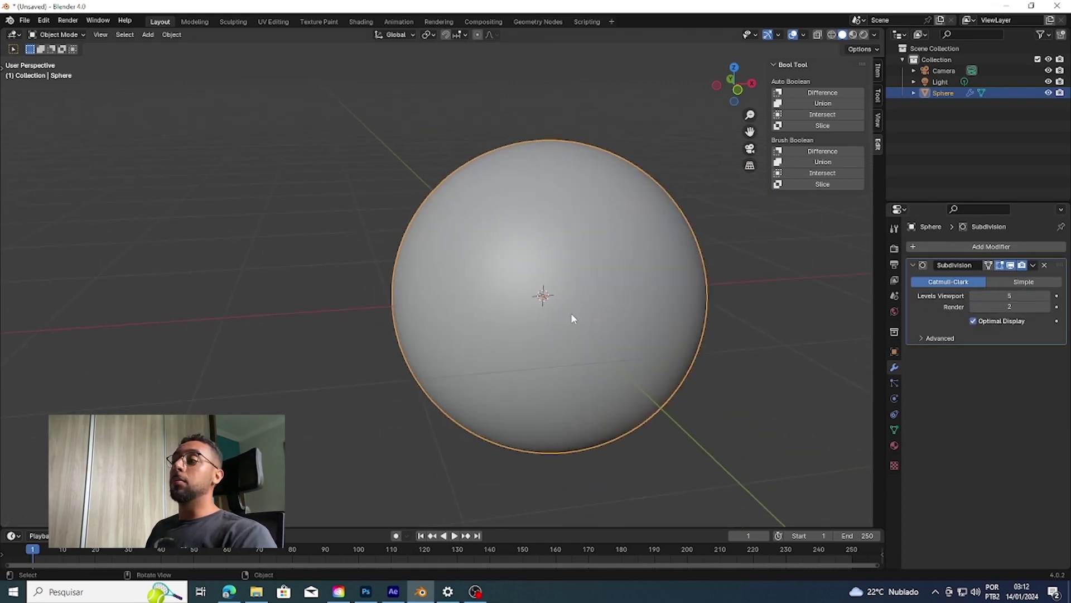
scroll(529, 327, "down", 1)
scroll(548, 330, "down", 2)
scroll(547, 328, "up", 2)
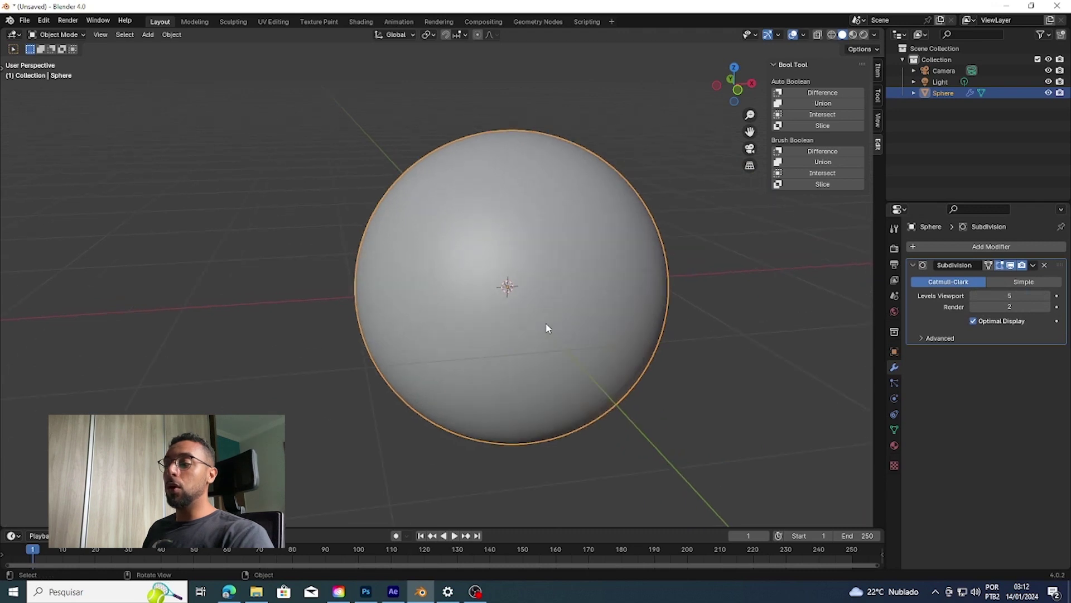
scroll(517, 317, "up", 1)
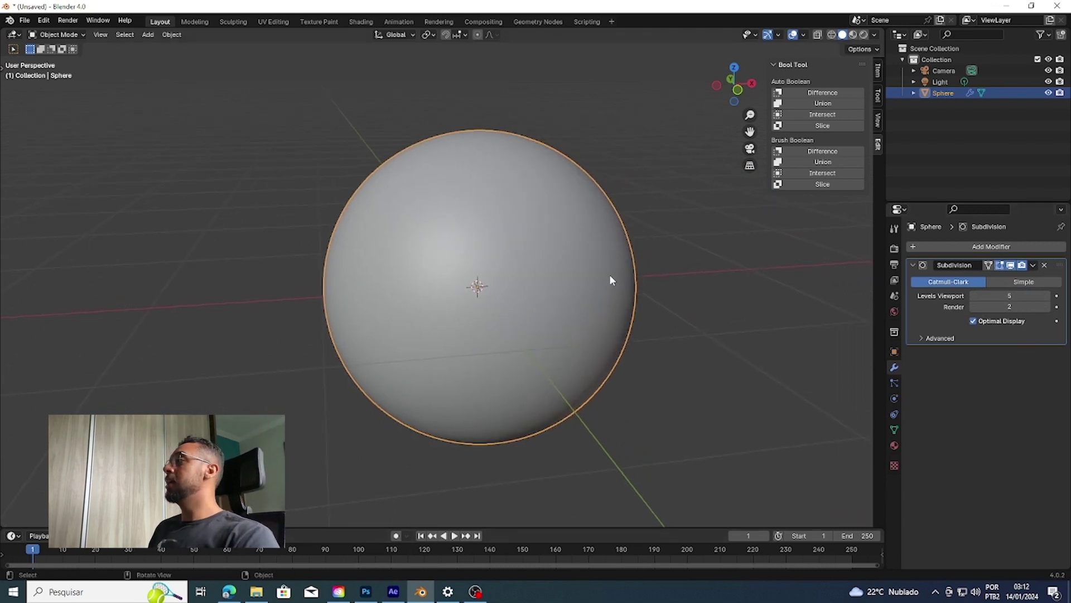
middle_click_drag(610, 279, 539, 353)
Enable GPU Subdivision in the Viewport section of the preferences.
left_click(44, 20)
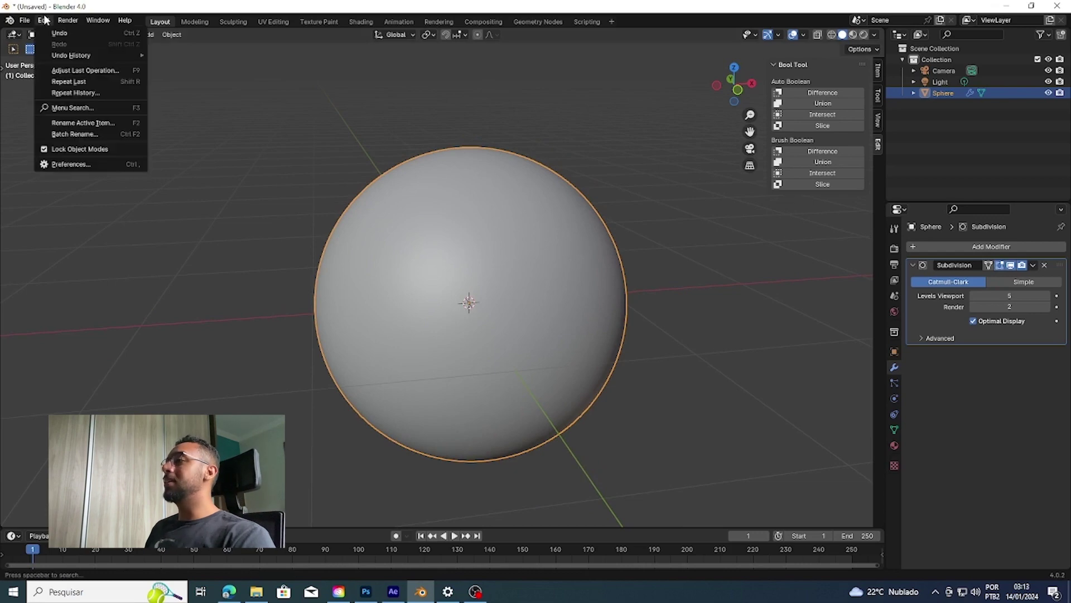
left_click(71, 165)
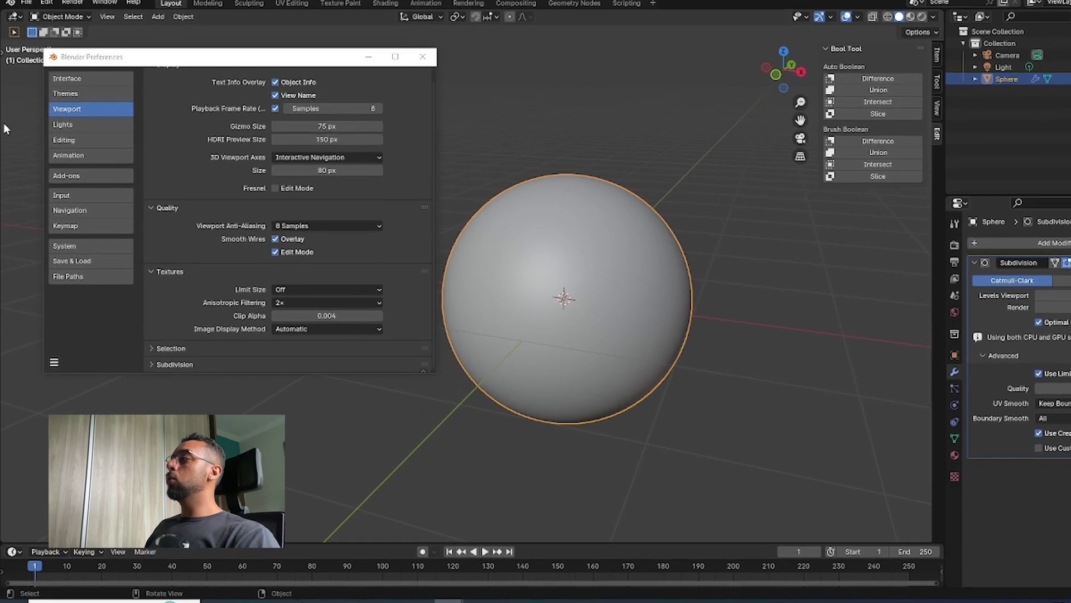
left_click(87, 113)
left_click(90, 98)
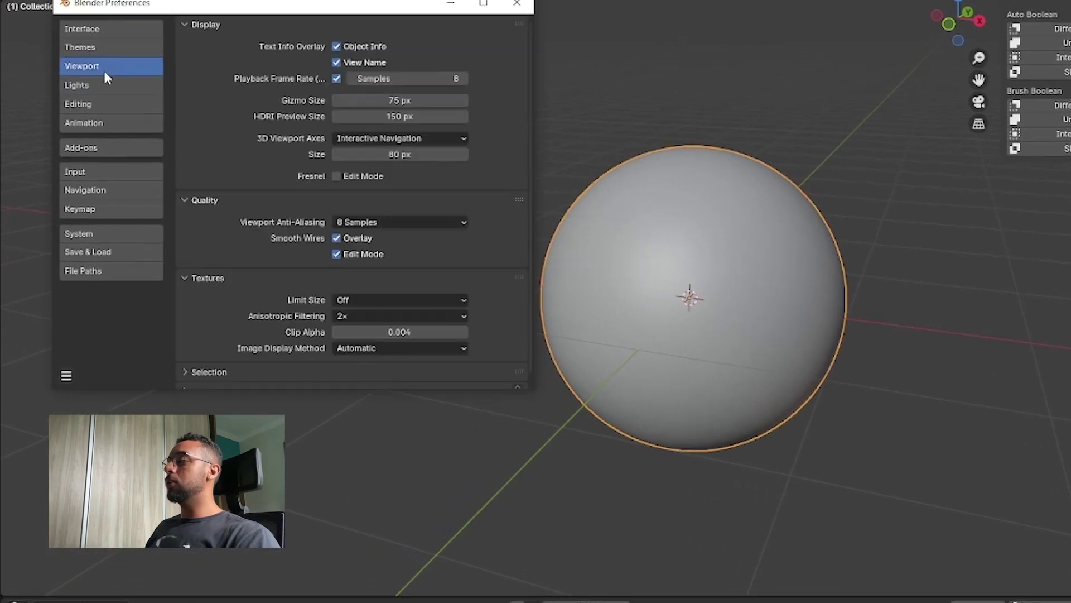
scroll(211, 379, "down", 3)
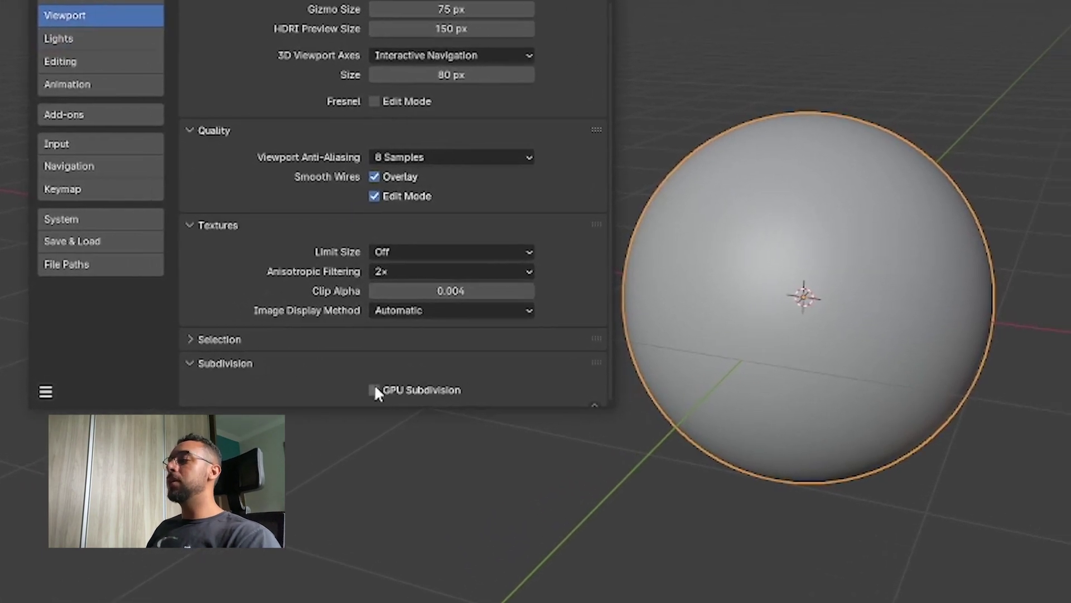
left_click(374, 390)
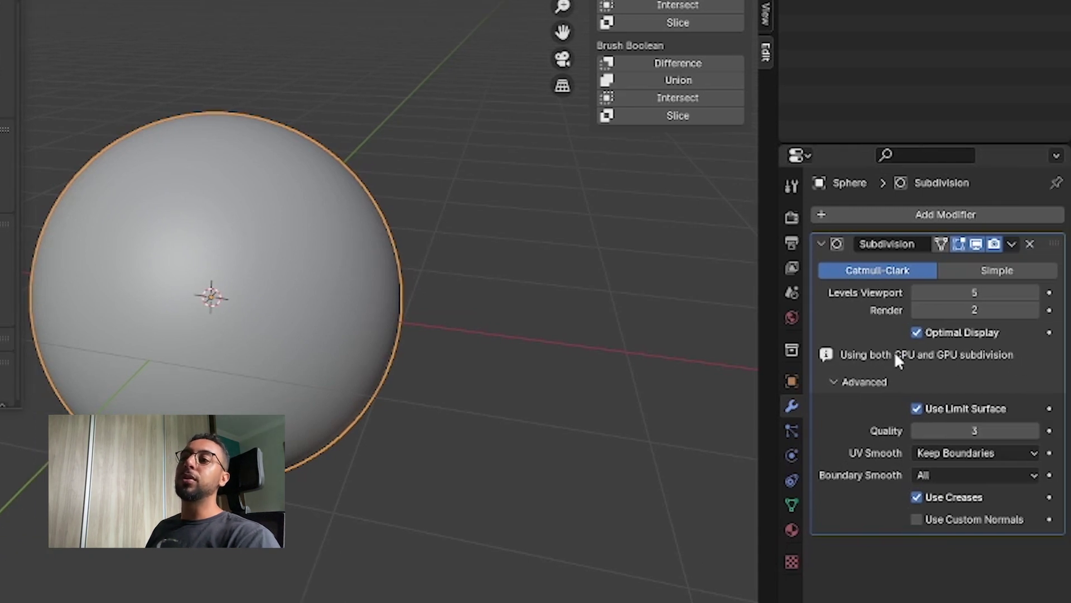
left_click(857, 382)
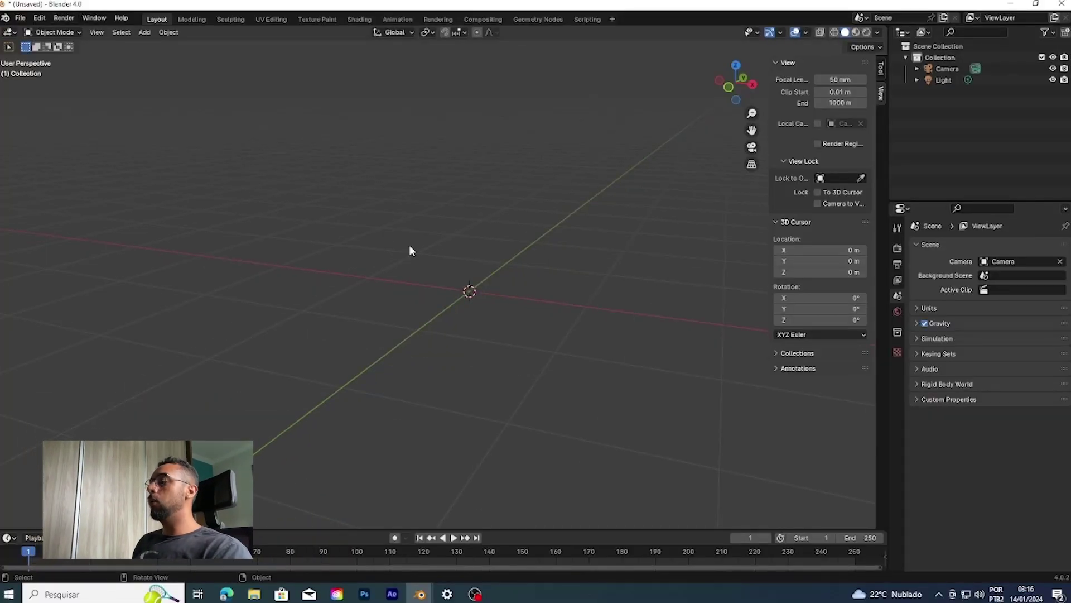
Find the Bool Tool add-on in the preferences by searching for "Bool", enable it, and close the preferences.
middle_click_drag(477, 280, 432, 263)
left_click(42, 19)
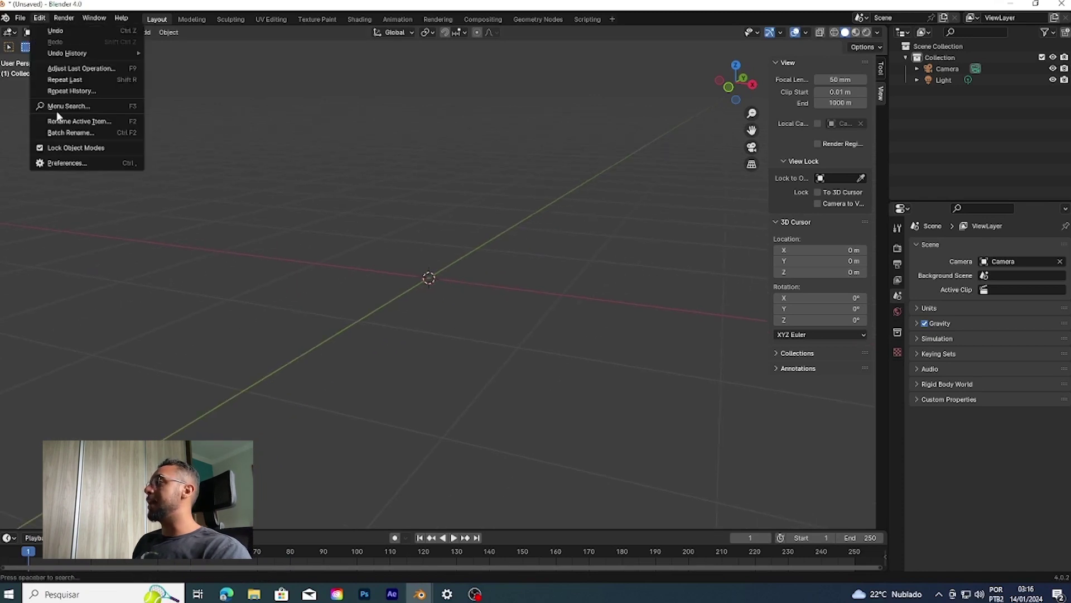
left_click(65, 159)
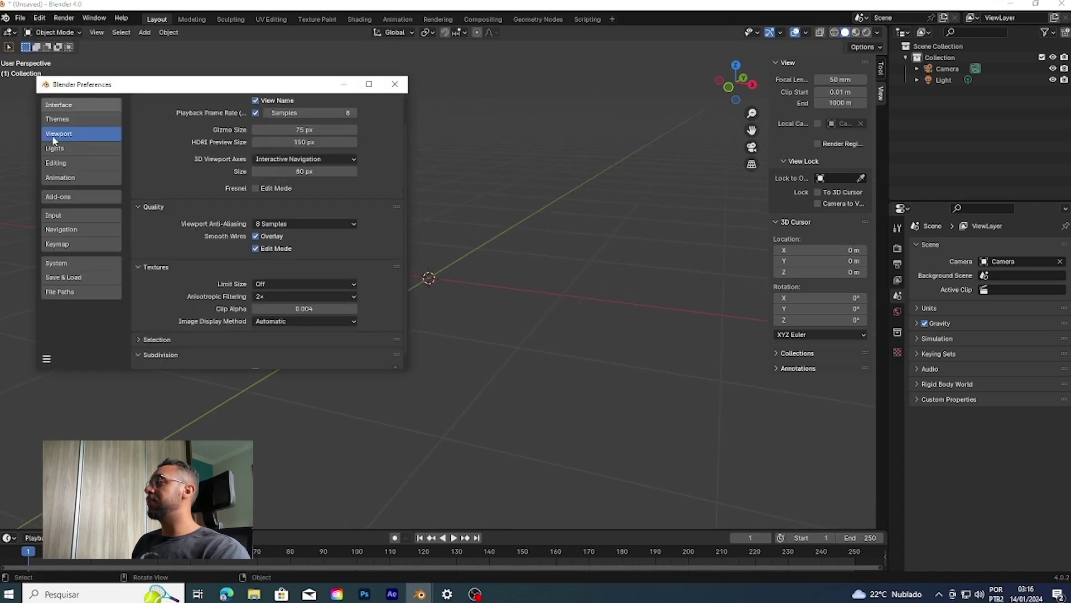
left_click(70, 197)
left_click(357, 117)
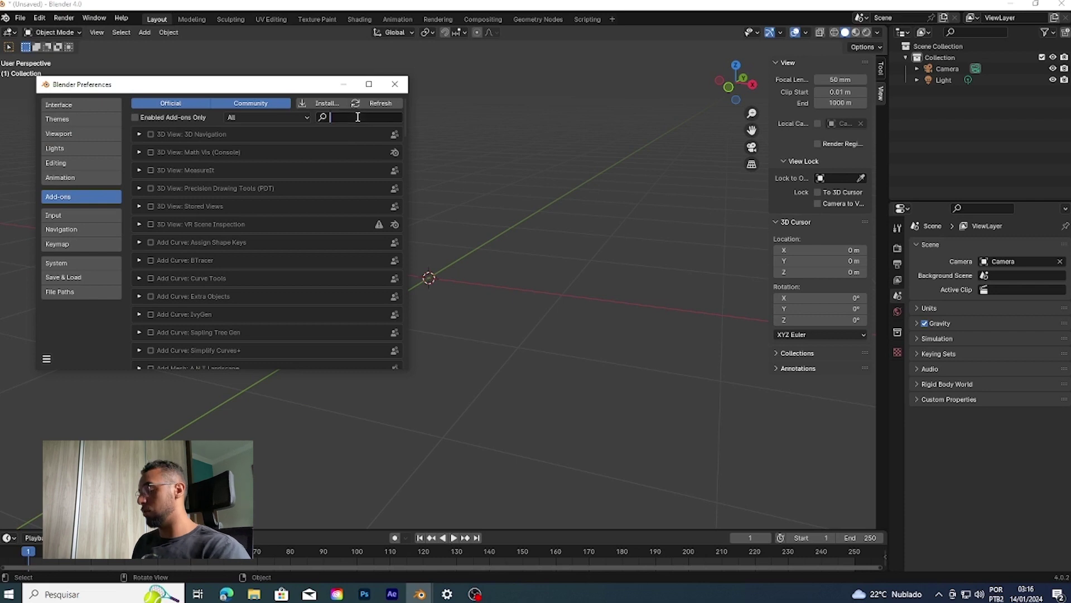
type("Bool")
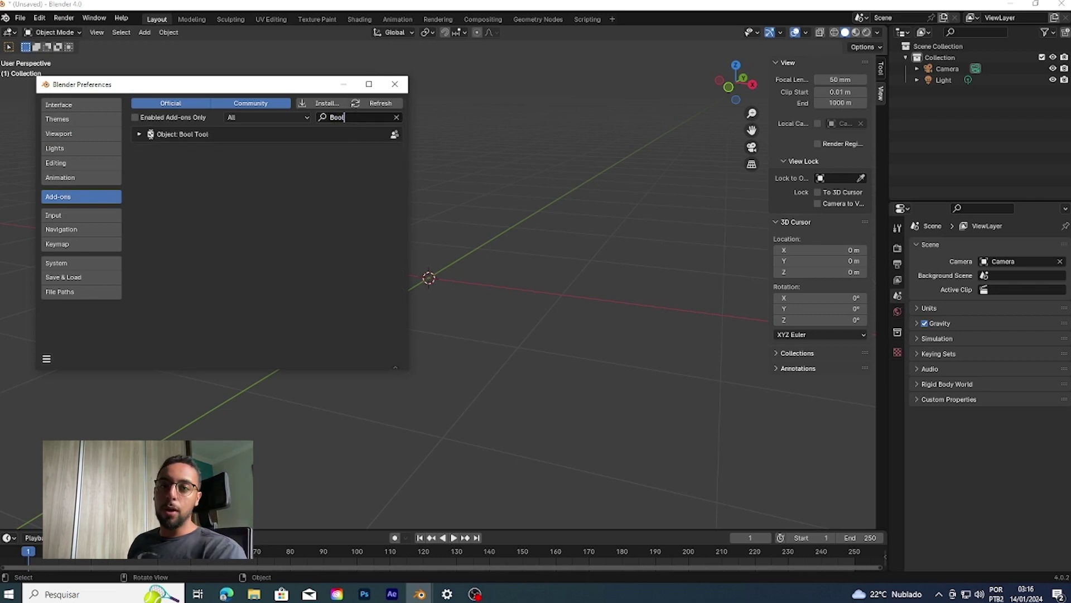
left_click(151, 134)
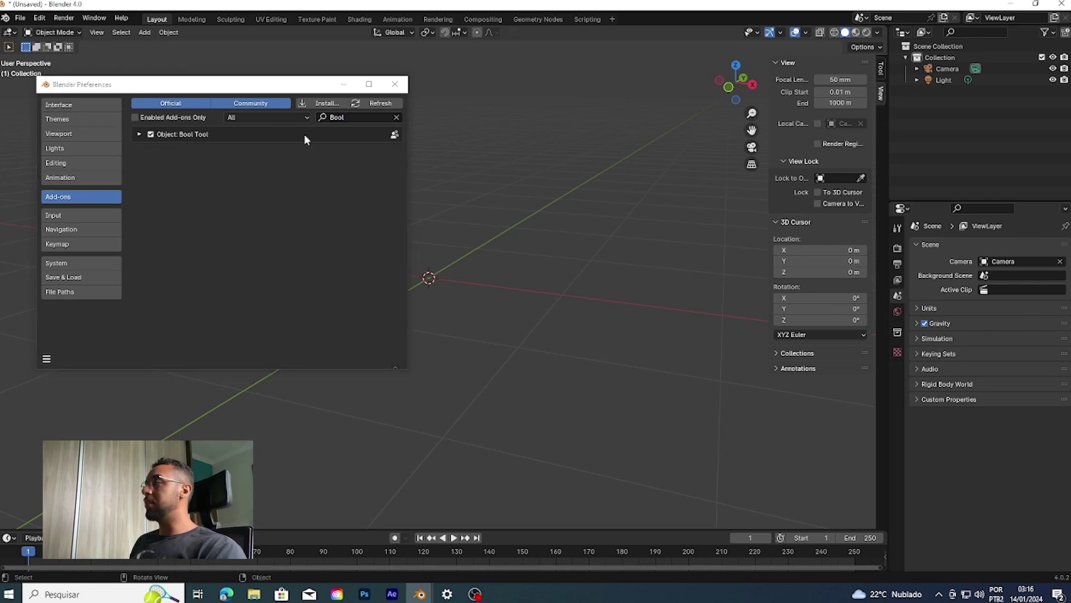
left_click(395, 84)
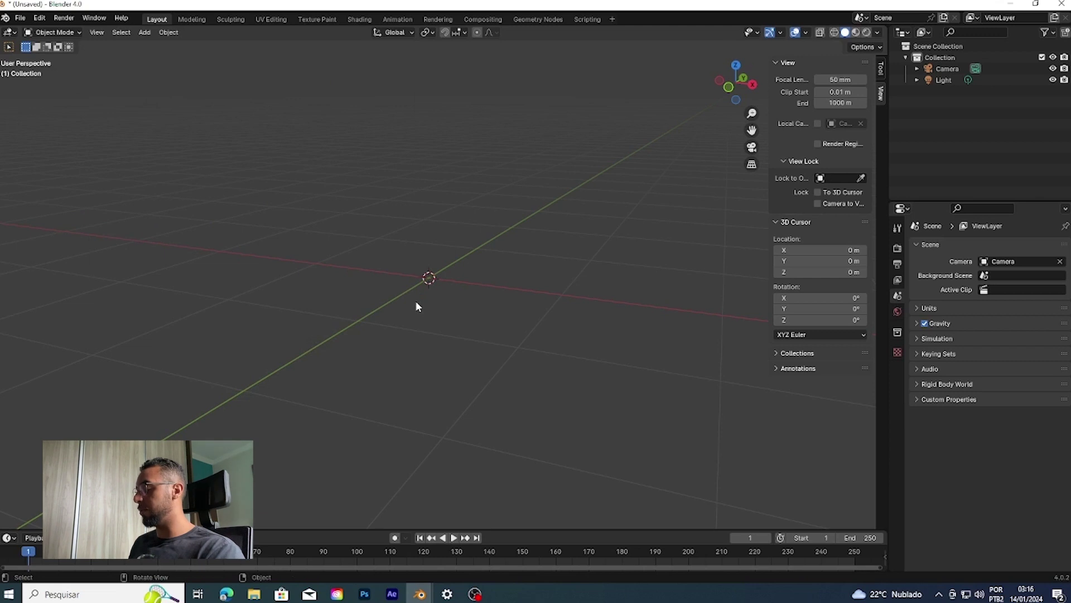
Add a cube at the world origin, scaled down slightly, and display the Bool Tool options.
key("shift+a")
mouse_move(416, 304)
left_click(489, 311)
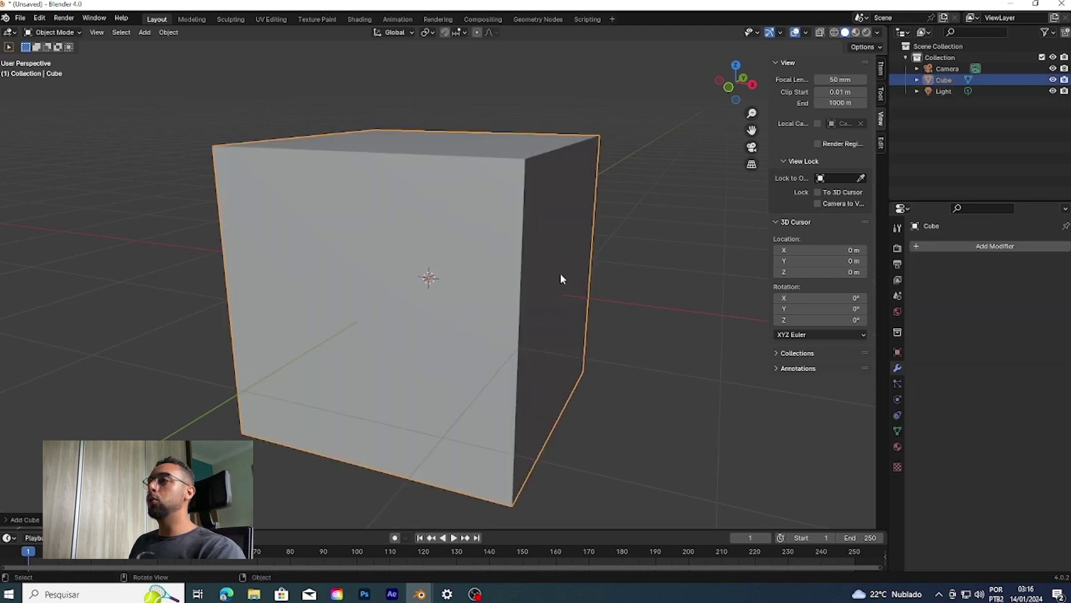
key("s")
left_click(617, 289)
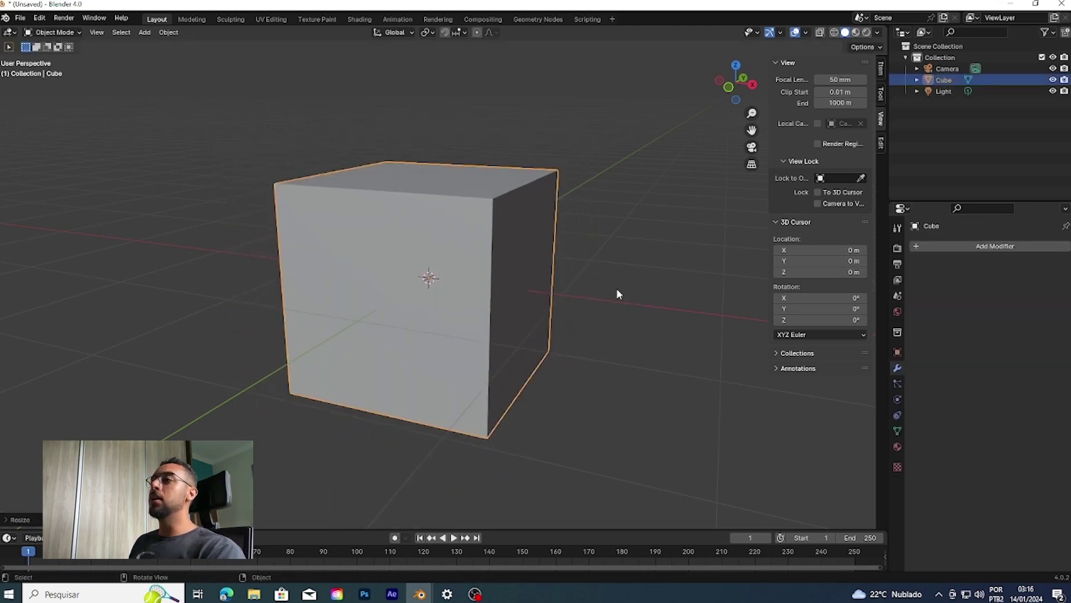
left_click(882, 143)
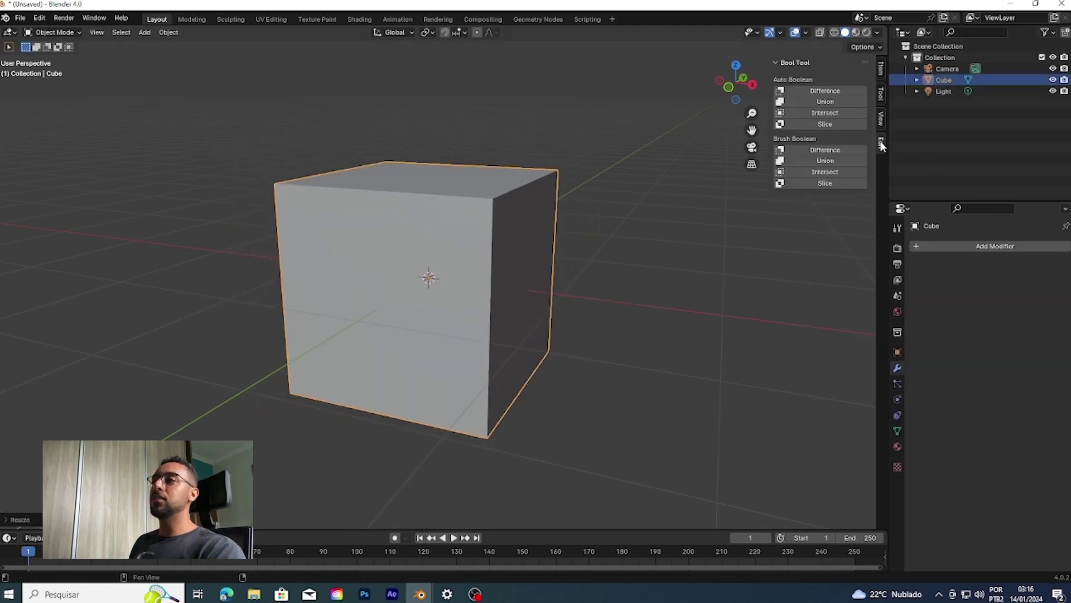
left_click(64, 18)
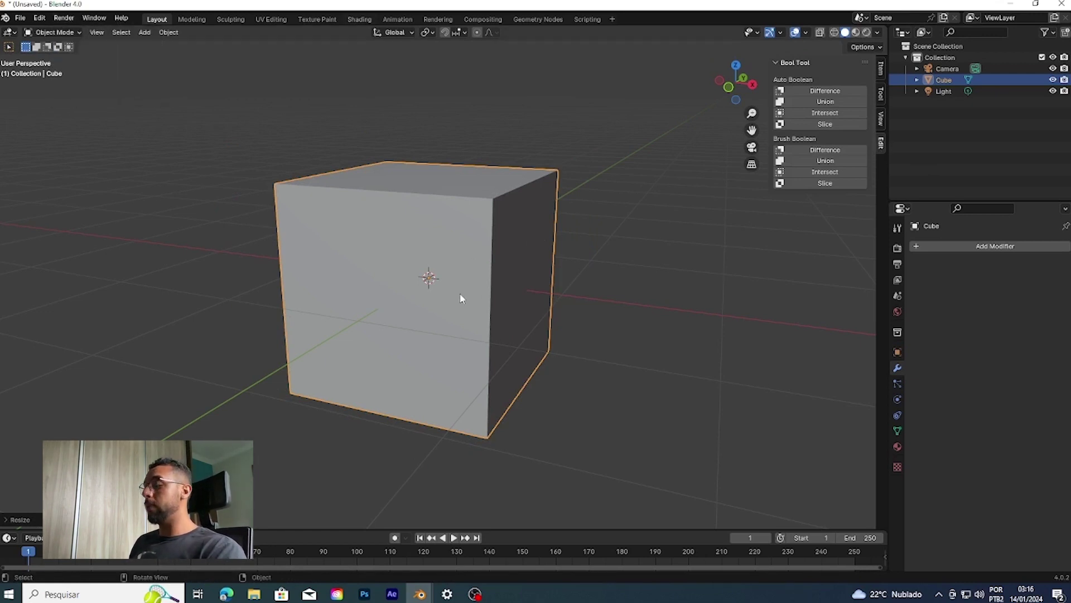
Duplicate the cube and move the copy away from the original along the X axis.
key("shift+d")
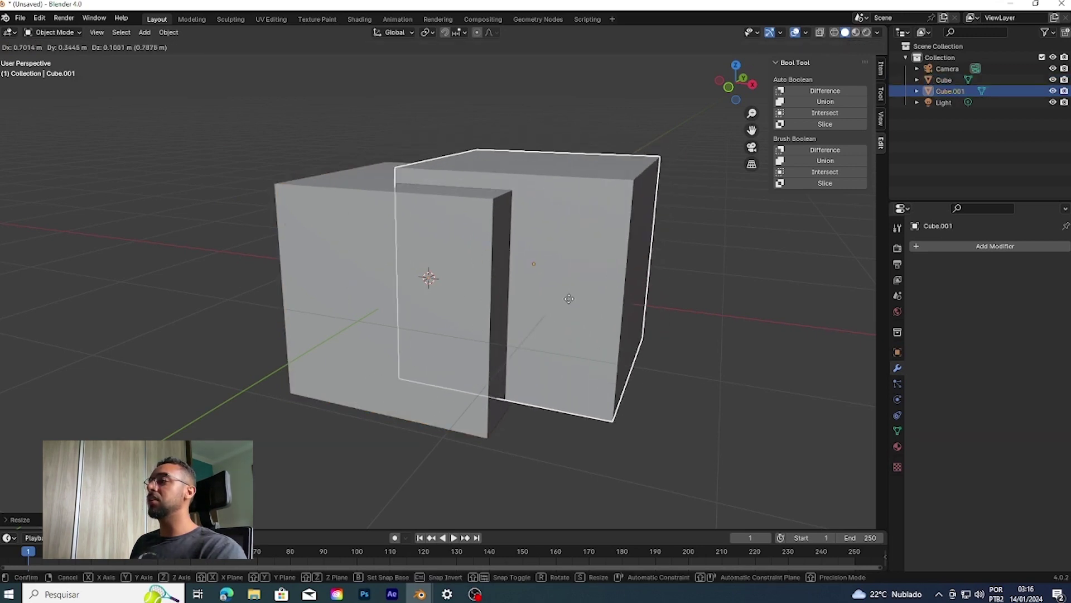
right_click(550, 289)
key("g")
key("y")
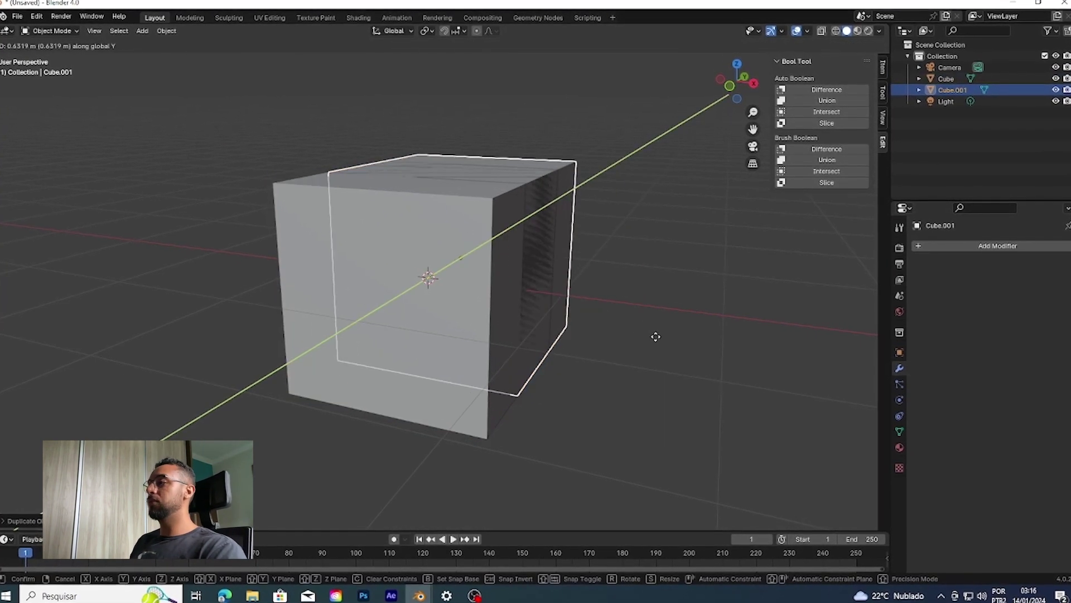
right_click(574, 335)
key("g")
key("z")
key("x")
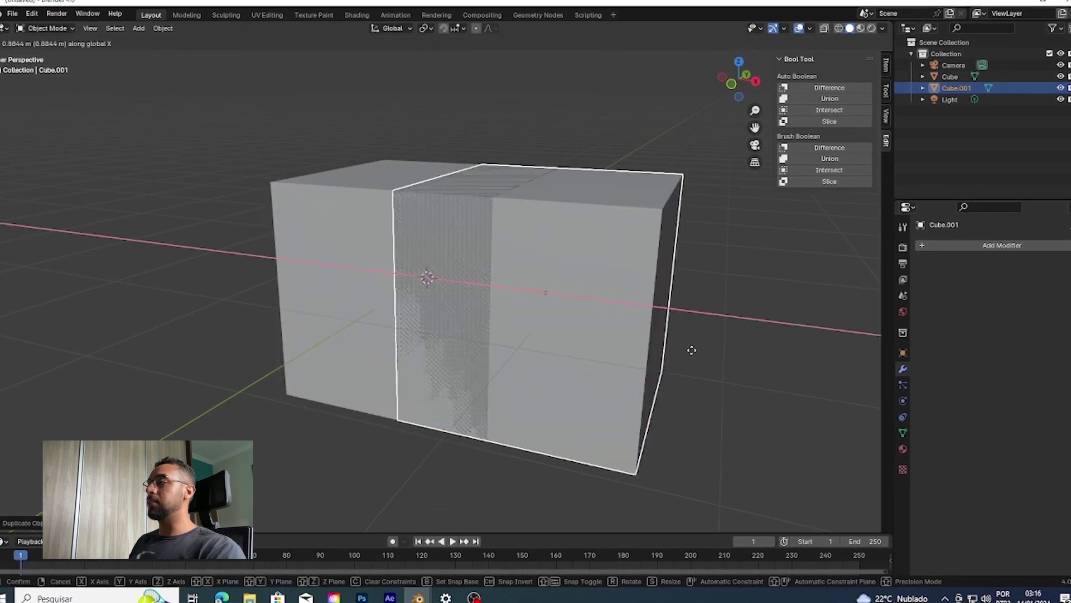
left_click(715, 355)
Scale the duplicate to about one third and move it along X until it partly penetrates the large cube's side face.
key("s")
left_click(635, 328)
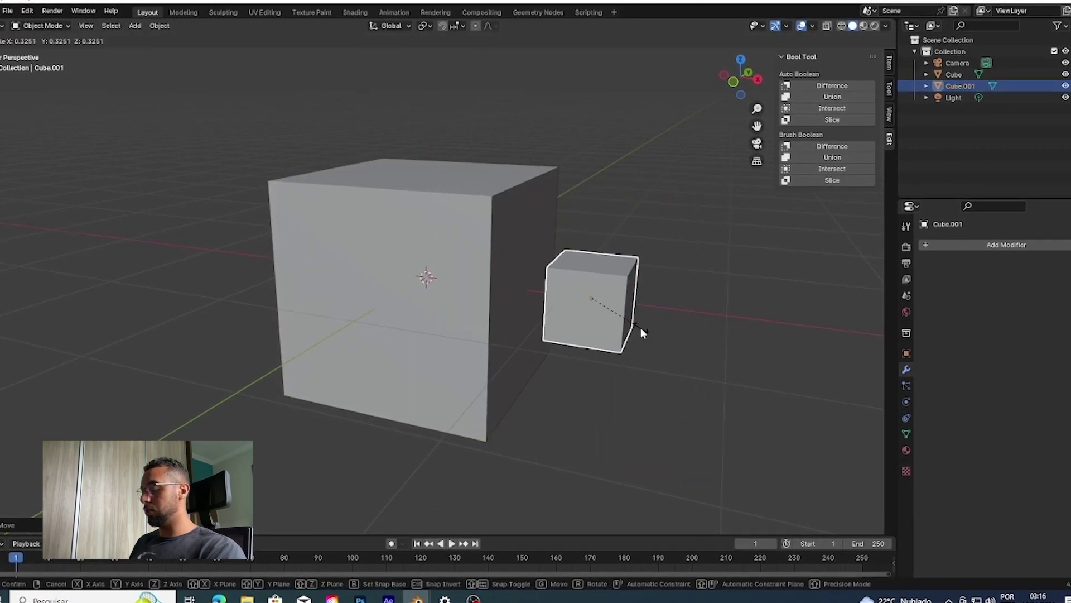
key("g")
key("y")
key("x")
left_click(567, 318)
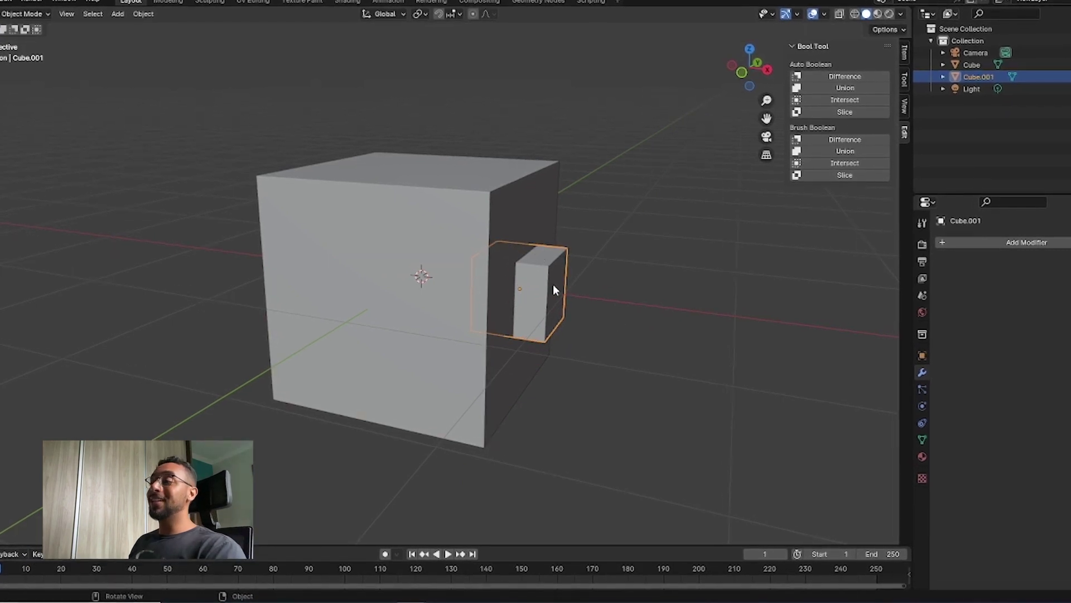
Subtract the small cube from the large cube with a Brush Boolean Difference.
left_click(516, 197, "shift")
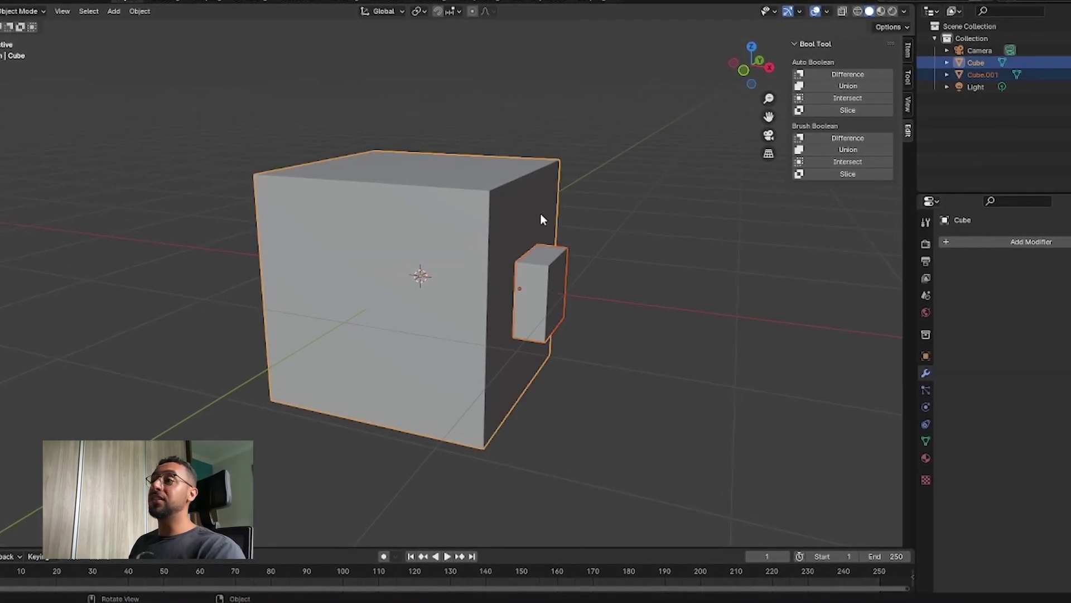
left_click(834, 137)
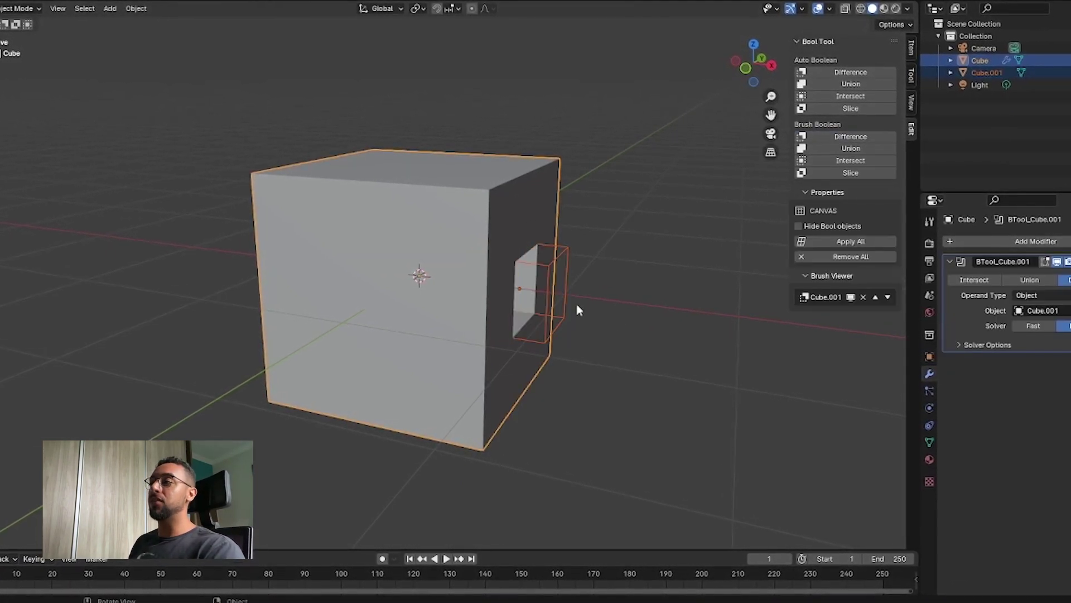
scroll(558, 299, "up", 5)
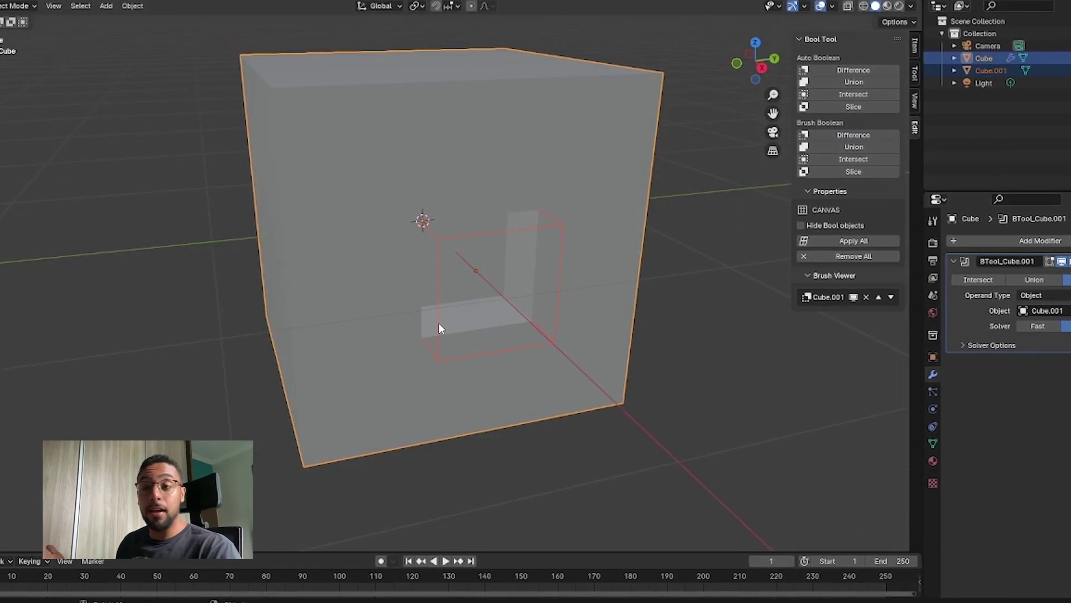
scroll(436, 312, "up", 3)
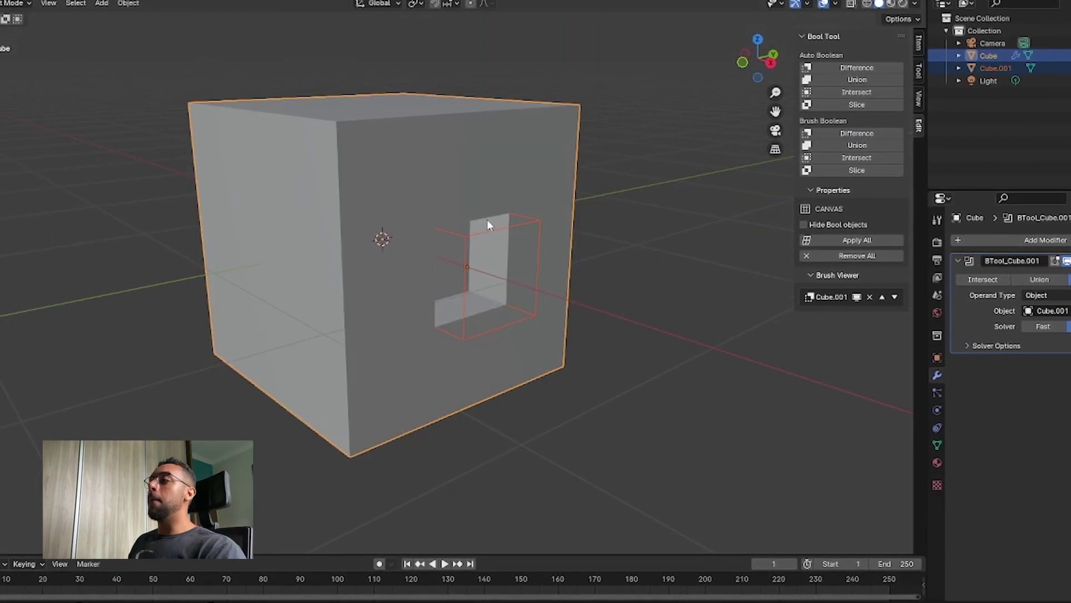
Stretch the small cutter cube along the X axis so it reaches well beyond the large cube's side face.
left_click(510, 245)
key("g")
key("y")
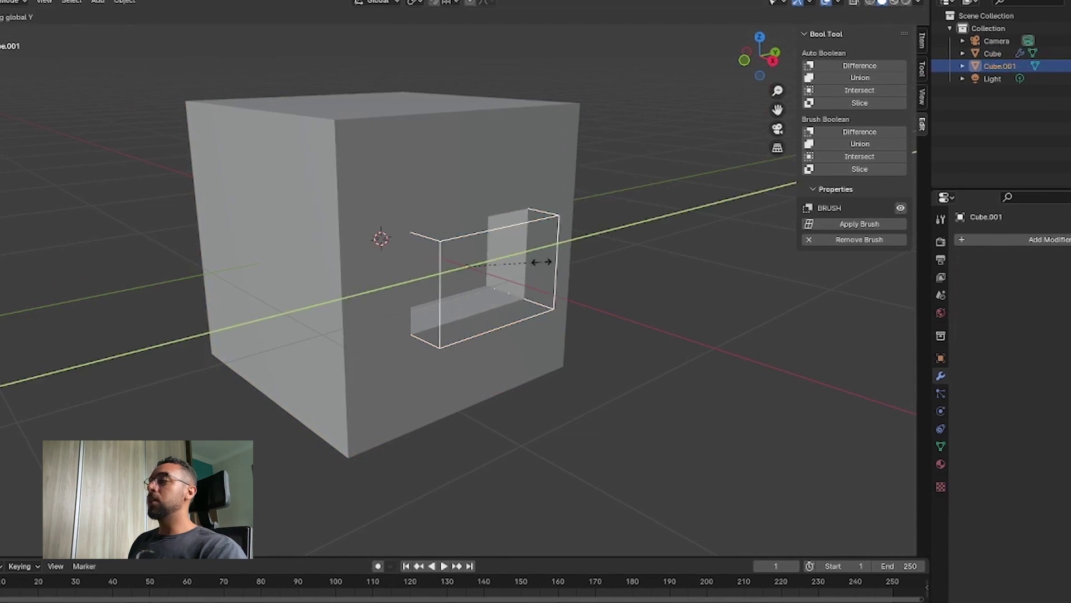
key("x")
left_click(690, 330)
scroll(597, 324, "up", 3)
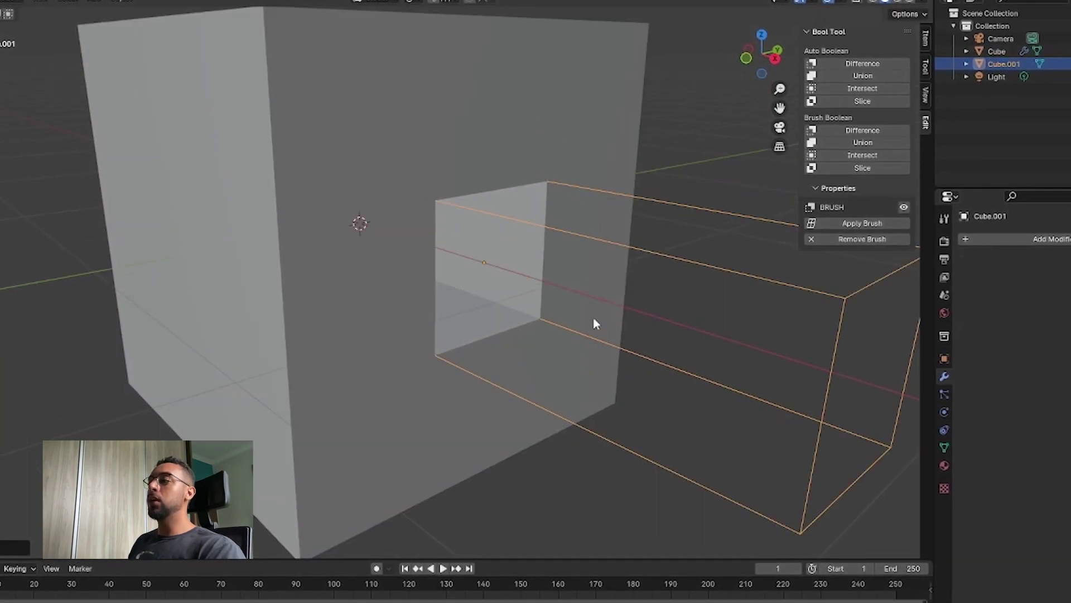
scroll(596, 324, "down", 4)
mouse_move(595, 323)
middle_mouse_down()
mouse_move(516, 332)
mouse_move(574, 323)
mouse_move(519, 318)
middle_mouse_up()
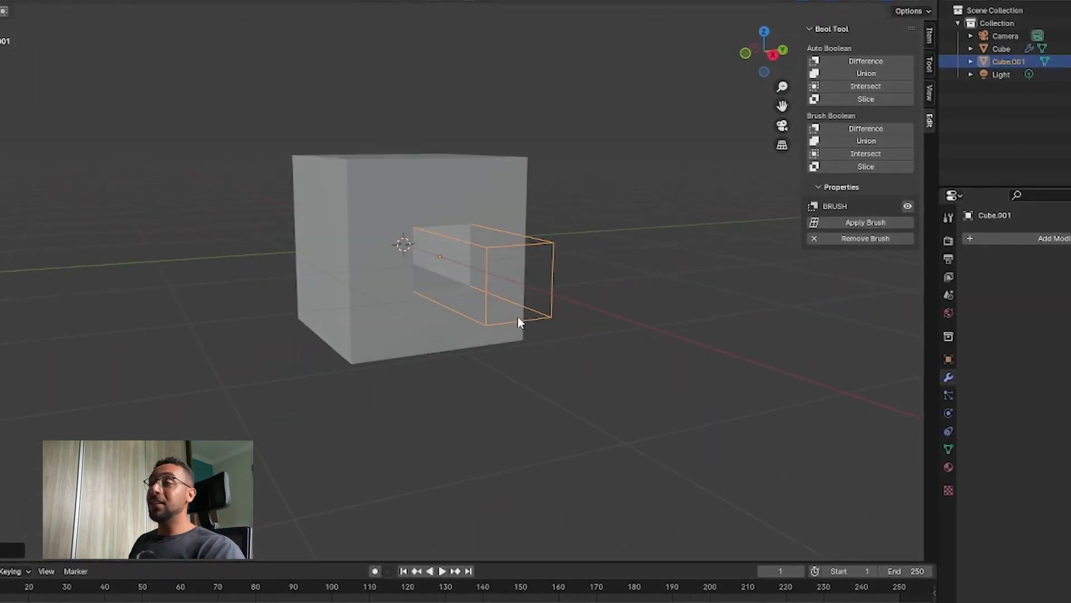
scroll(502, 324, "up", 2)
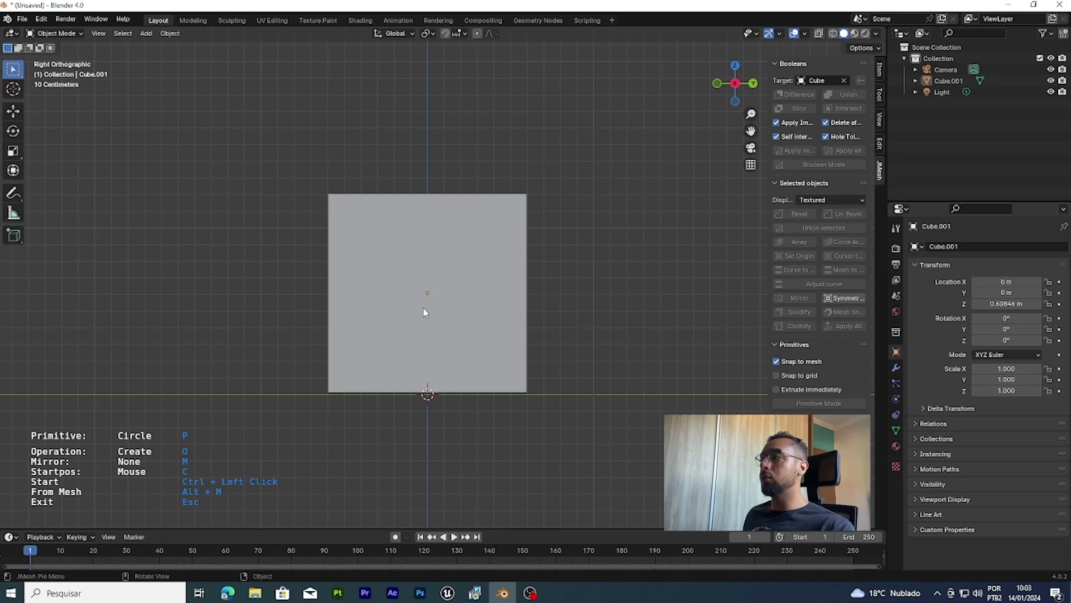
Open the cube in Edit Mode and restart JMesh's Primitive Mode.
key("Tab")
key("Tab")
key("Tab")
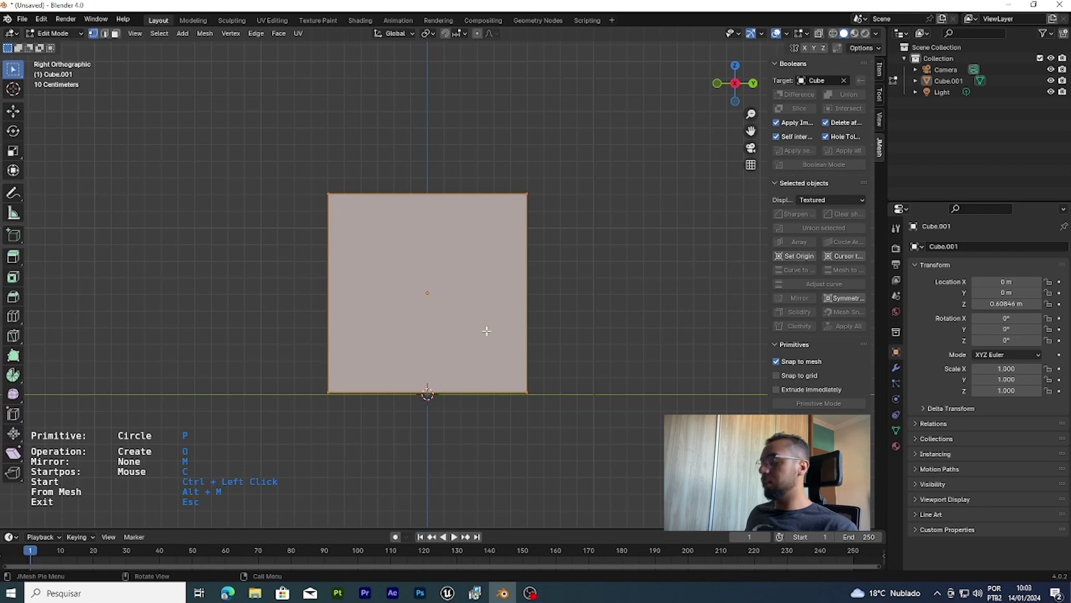
key("Escape")
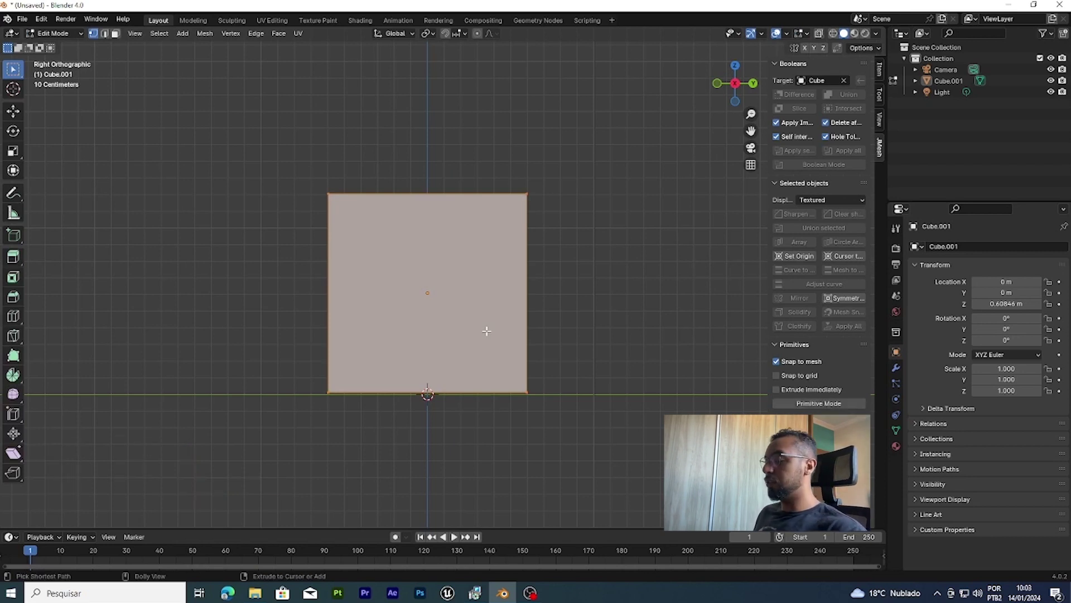
key("ctrl+shift+p")
scroll(441, 277, "up", 1)
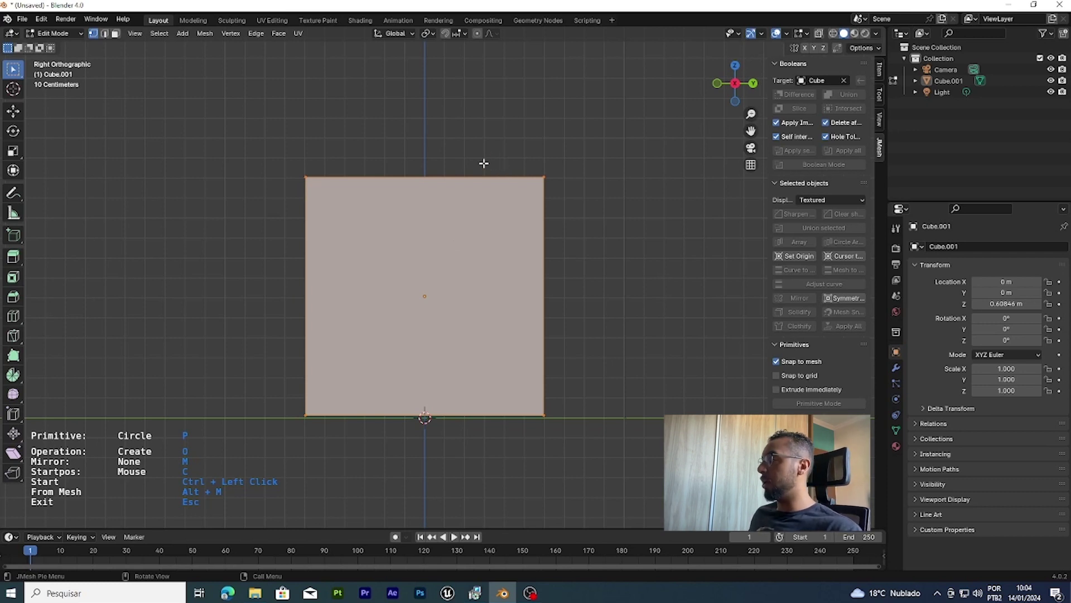
Cycle through the primitive types and choose Polyline with the Difference operation.
key("p")
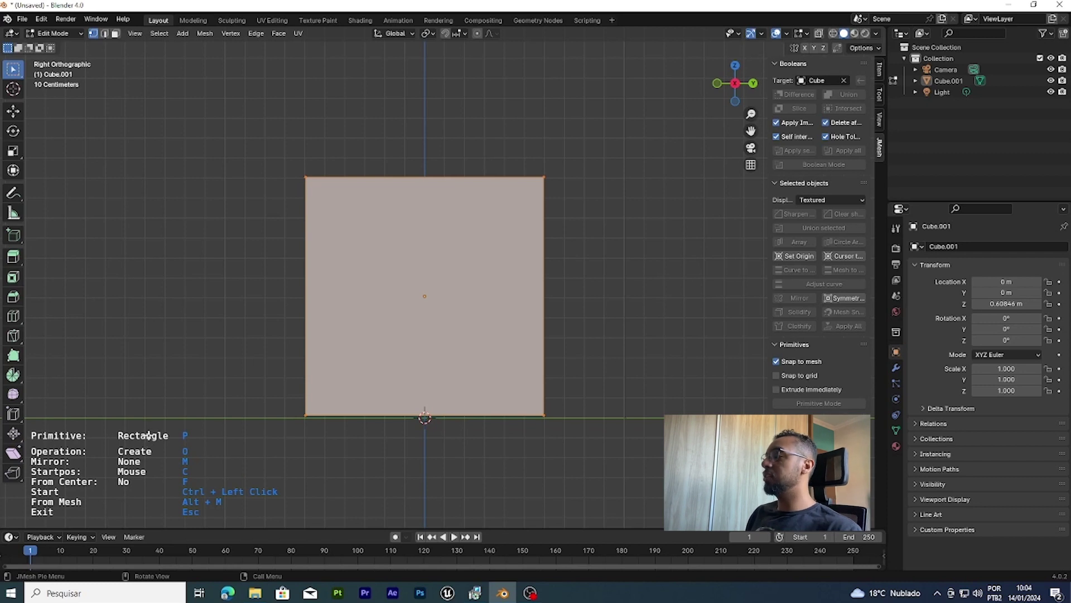
key("p")
key("p")
key("p")
key("p")
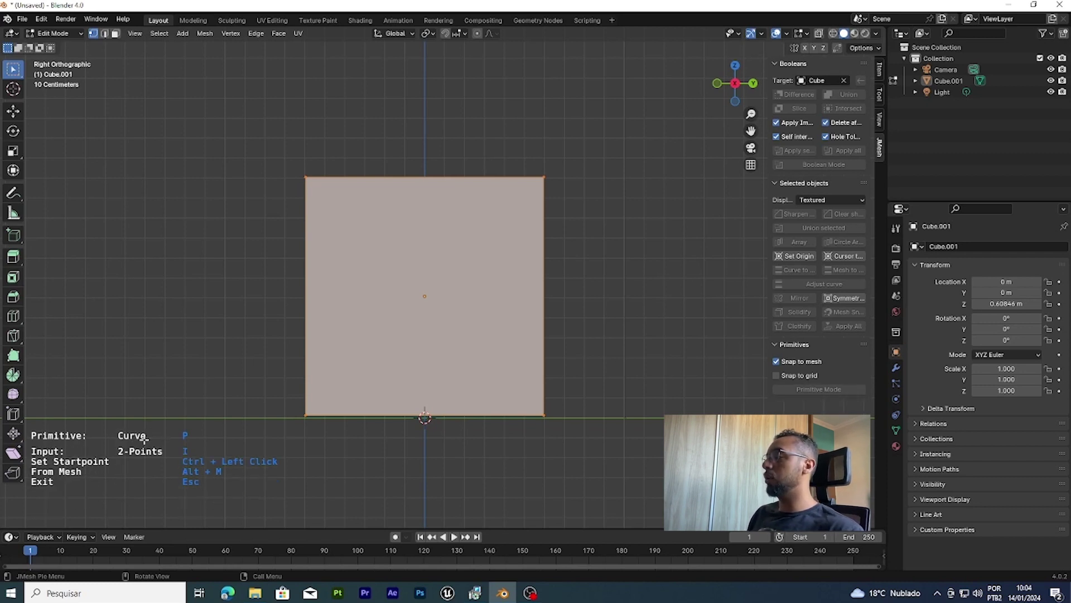
key("p")
key("p")
key("p")
key("p")
key("p")
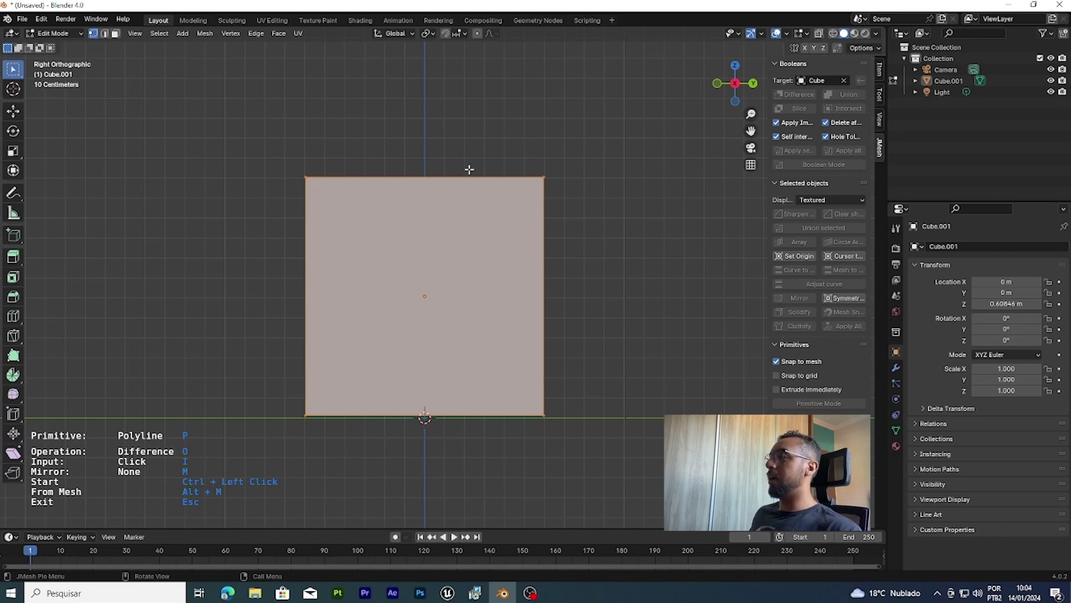
Draw a closed five-point polyline around the cube's upper-right corner, with a slanted edge crossing the face and its outer points beyond the cube.
left_click(461, 136, "ctrl")
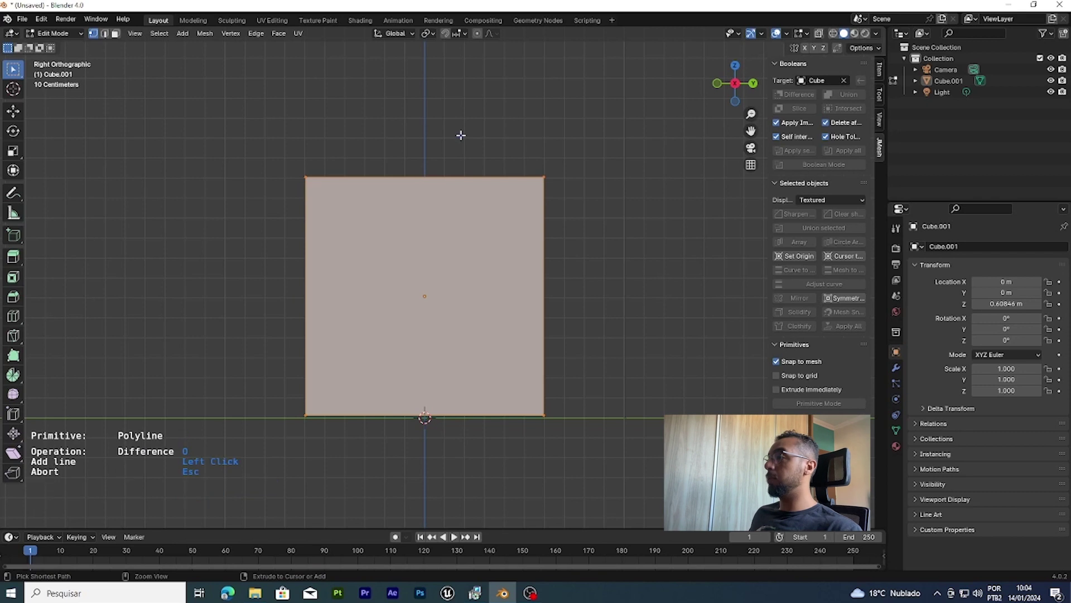
left_click(461, 228)
left_click(521, 262)
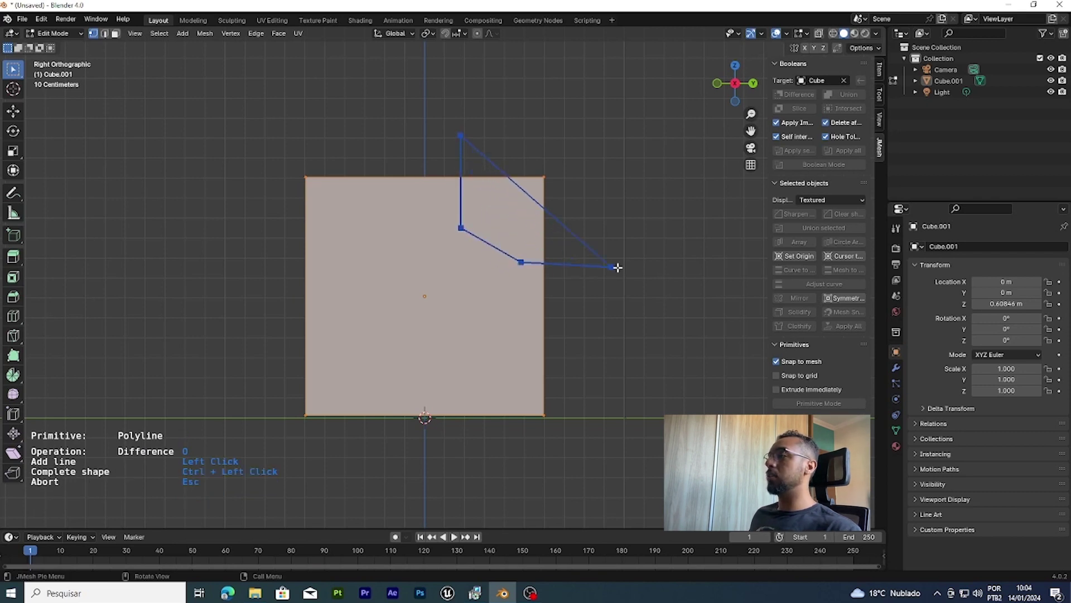
left_click(652, 139, "ctrl")
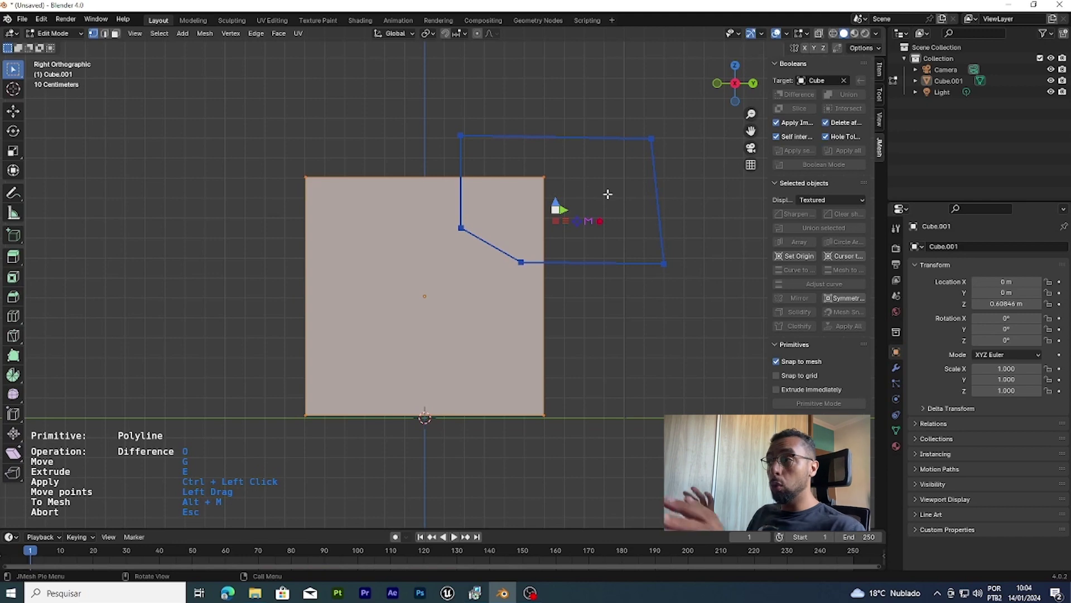
Apply the polyline Difference to cut the angled notch through the cube and inspect the cut in perspective.
scroll(608, 194, "up", 2)
scroll(602, 195, "down", 2)
scroll(579, 244, "up", 2)
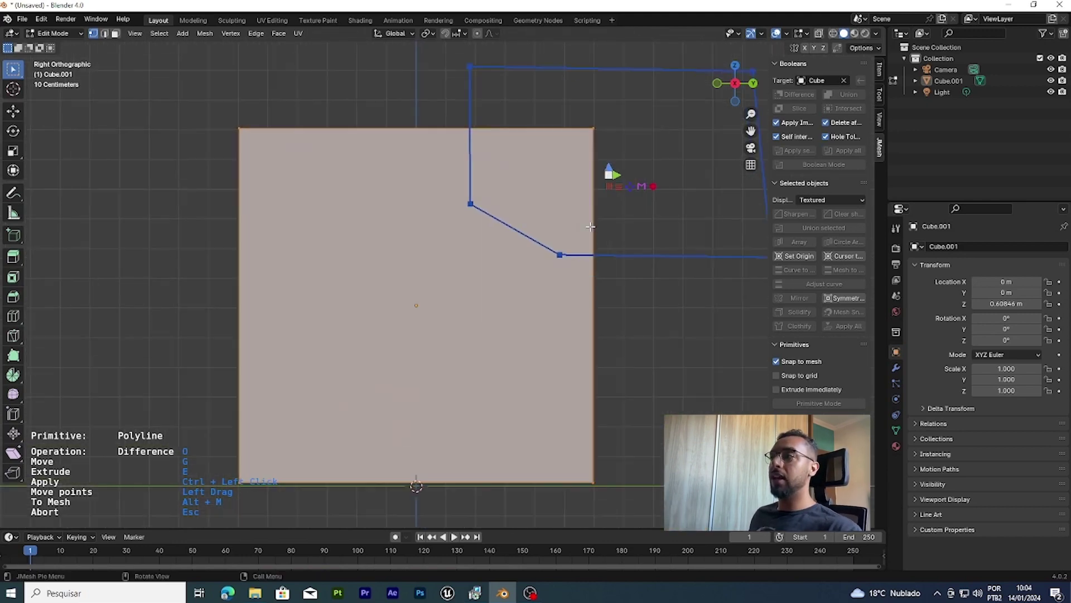
scroll(580, 243, "down", 1)
key("ctrl")
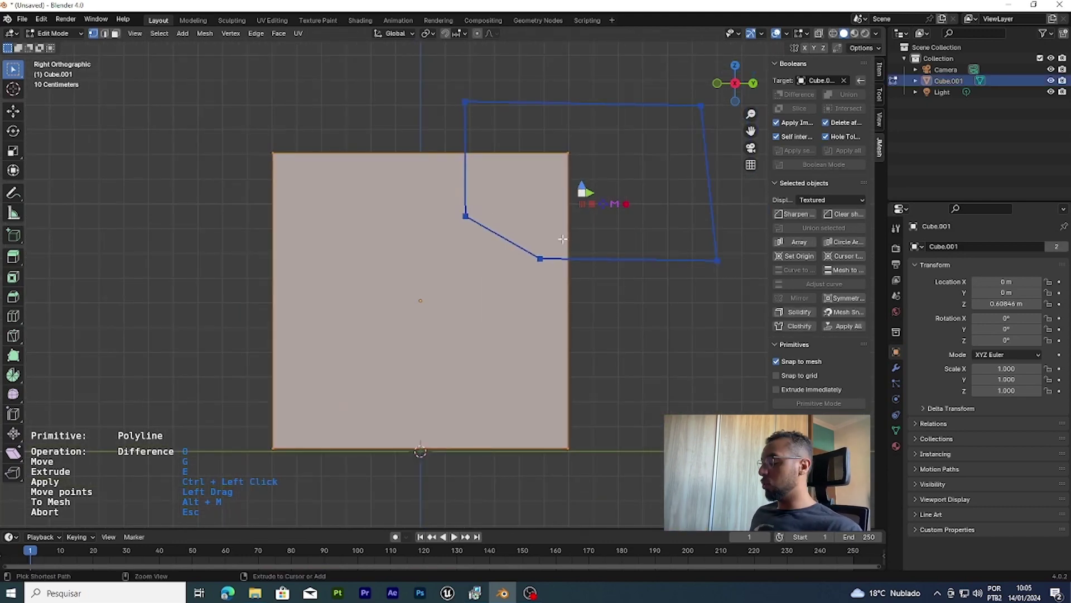
left_click(564, 221, "ctrl")
middle_click_drag(564, 227, 507, 268)
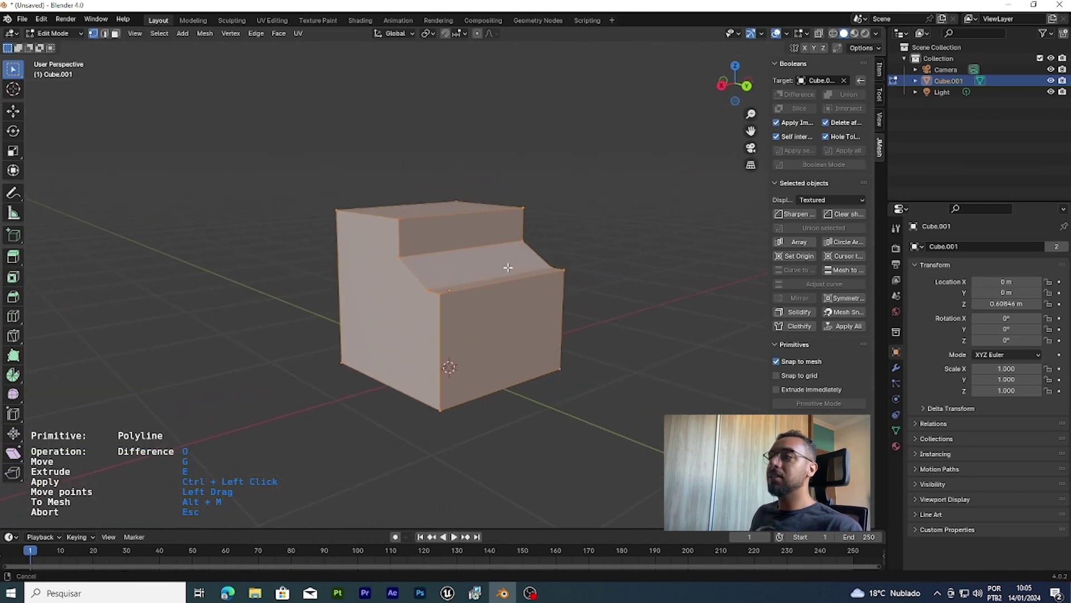
scroll(502, 266, "up", 2)
Return the notched cube to Object Mode, bevel it with a width of 0.009, and apply the modifier.
key("Tab")
key("Tab")
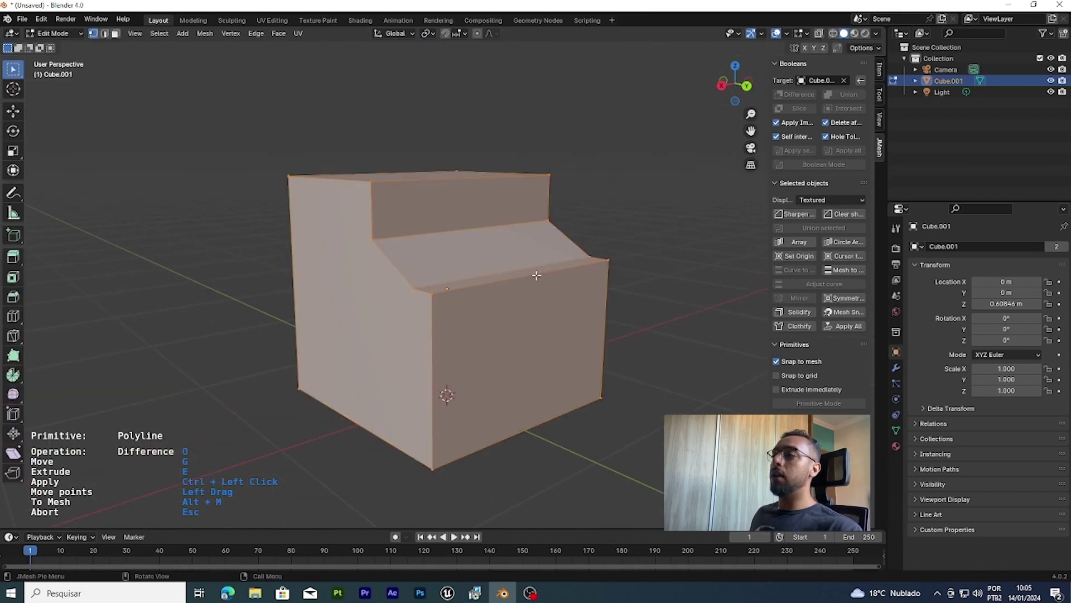
key("Tab")
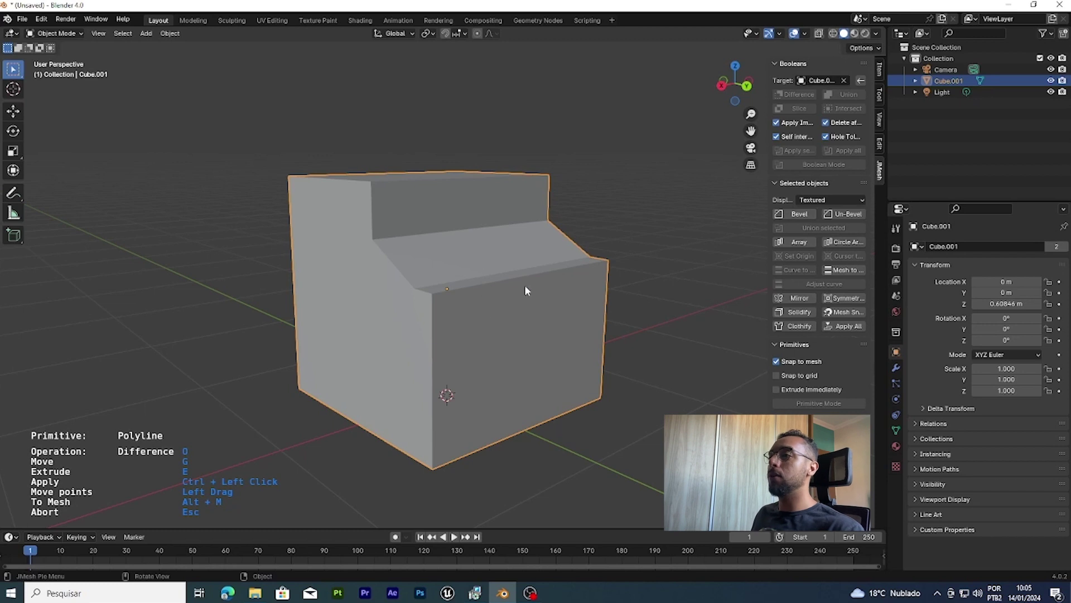
left_click(801, 214)
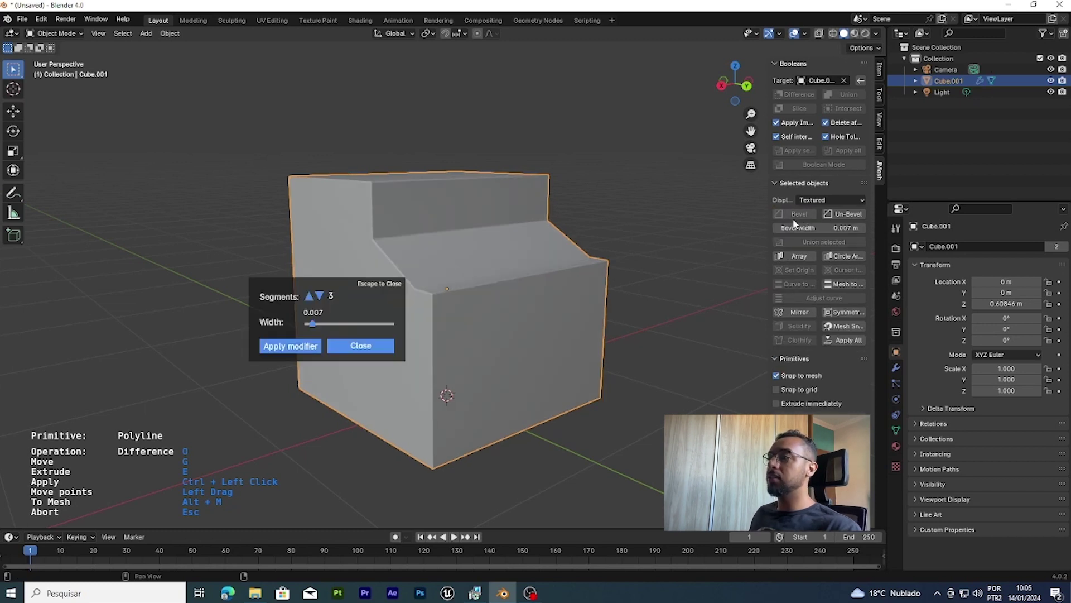
mouse_move(313, 324)
left_mouse_down()
mouse_move(325, 323)
mouse_move(315, 327)
left_mouse_up()
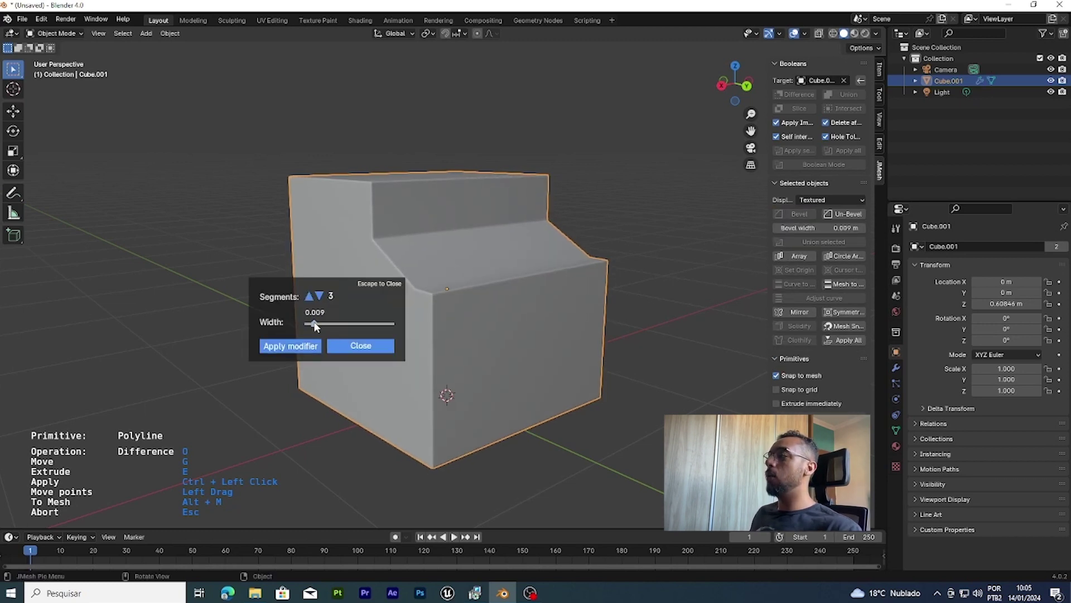
left_click(290, 346)
scroll(349, 300, "up", 1)
middle_click_drag(349, 303, 407, 300)
key("Escape")
scroll(429, 312, "down", 2)
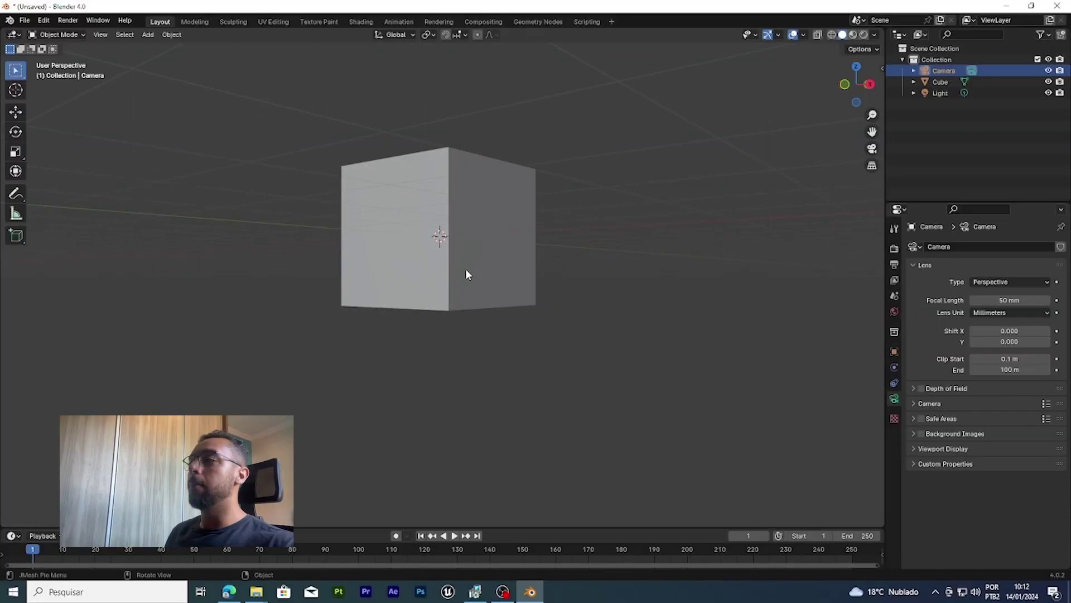
Open the add-on settings in Blender Preferences.
middle_click_drag(388, 178, 552, 275, "shift")
scroll(433, 219, "up", 3)
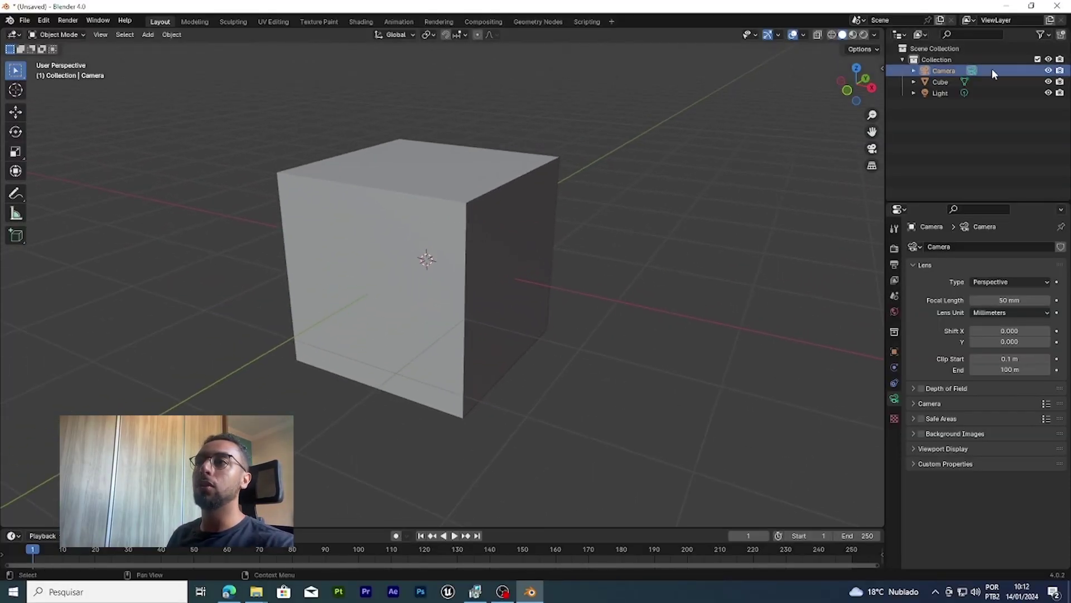
left_click(44, 22)
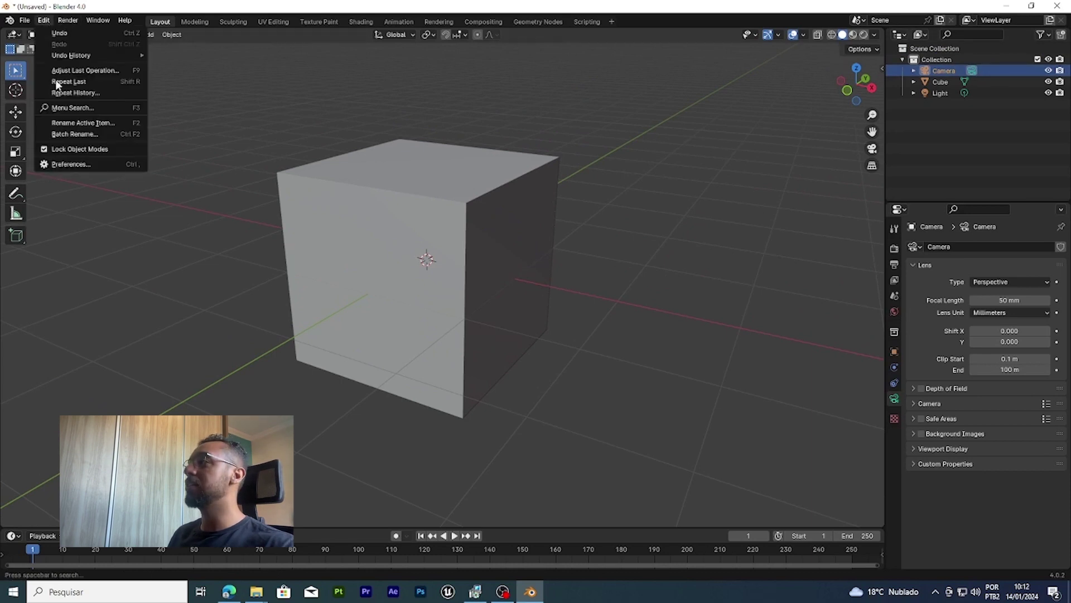
left_click(62, 166)
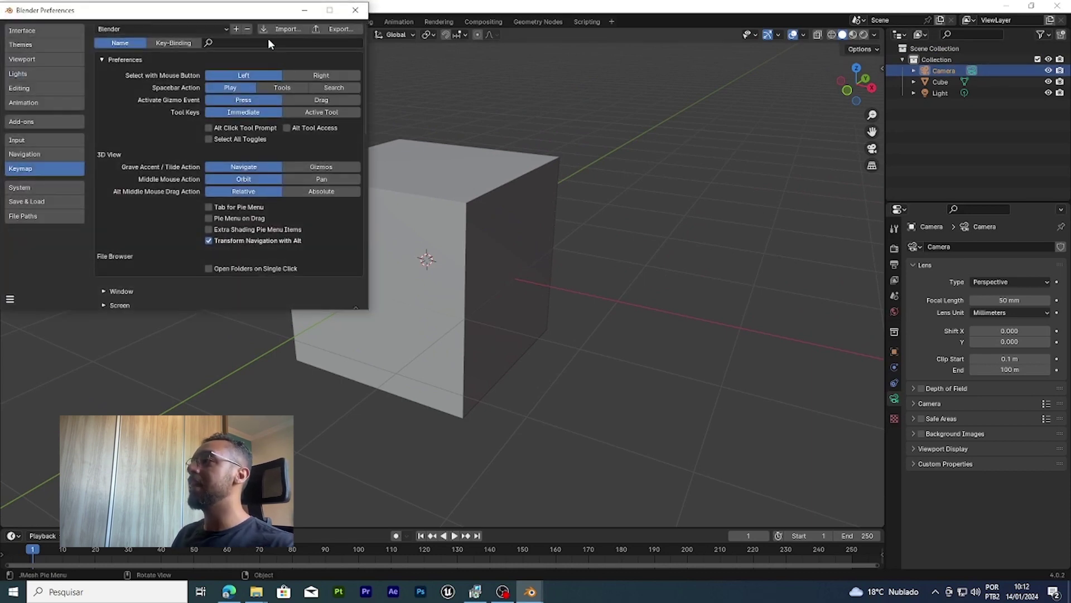
left_click(61, 121)
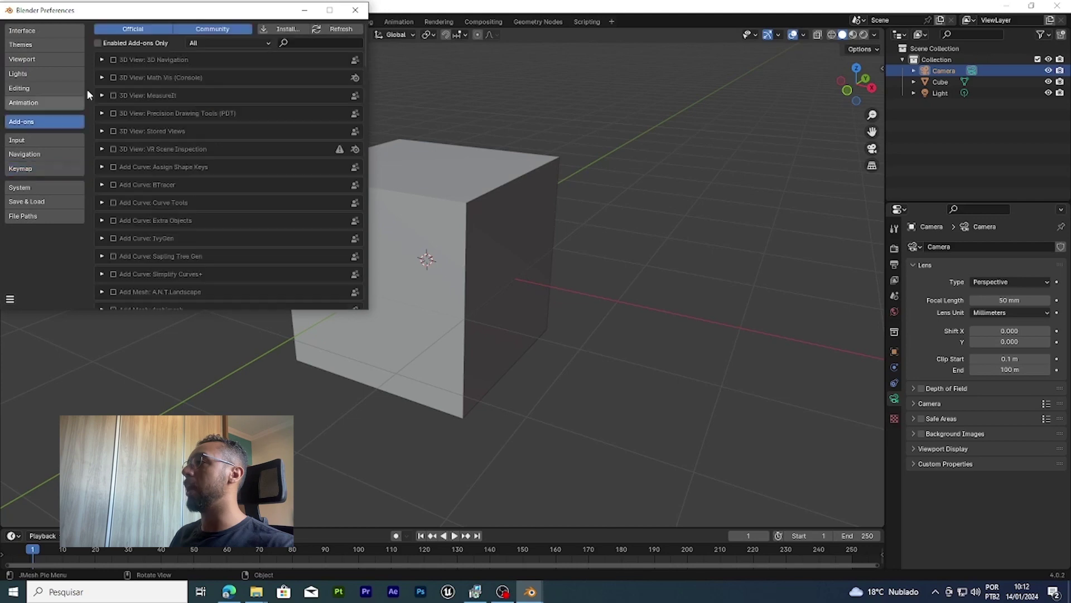
left_click(285, 28)
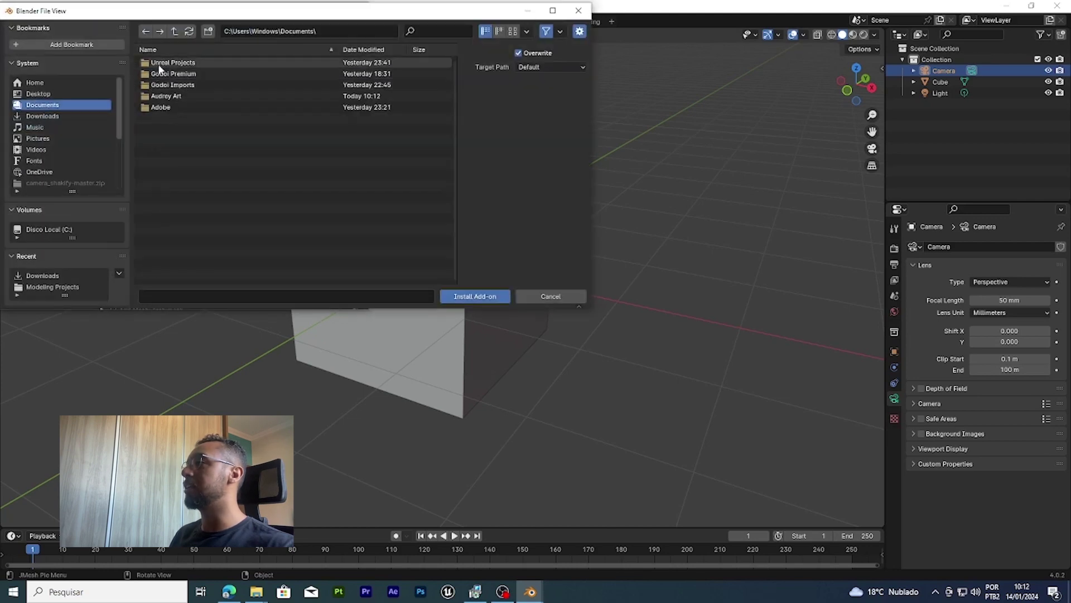
left_click(54, 116)
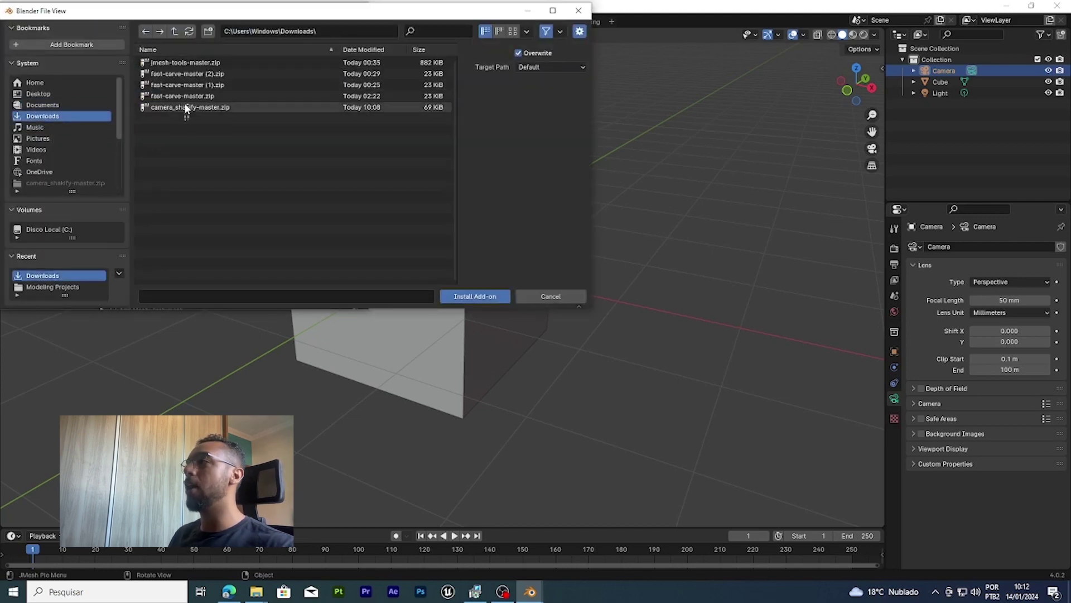
left_click(191, 109)
left_click(544, 296)
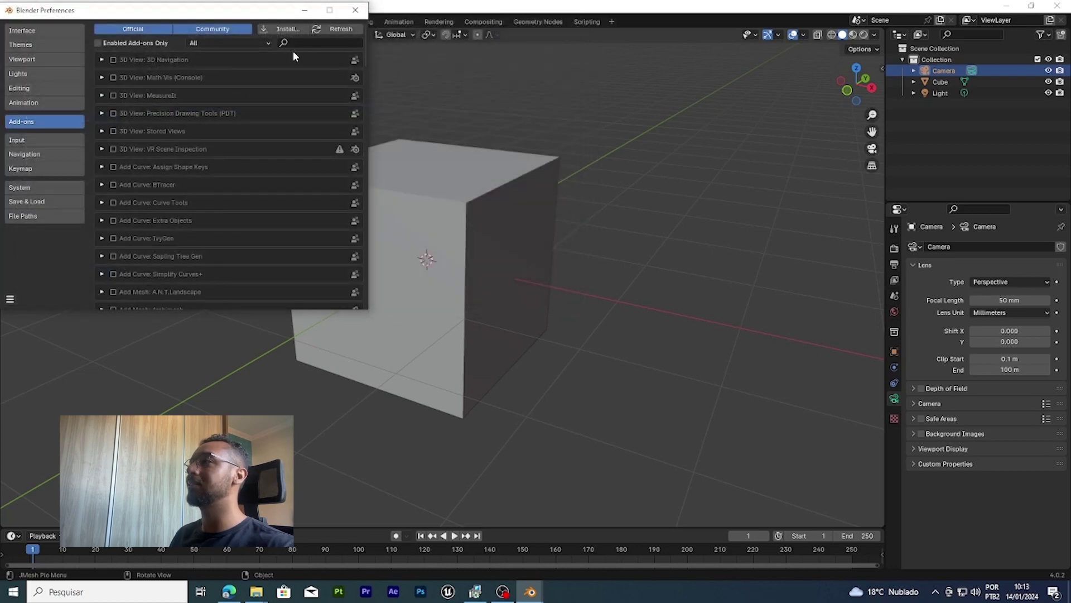
Search the add-ons for CAMERA, enable Animation: Camera Shakify, and close the Preferences.
type("CAMERA")
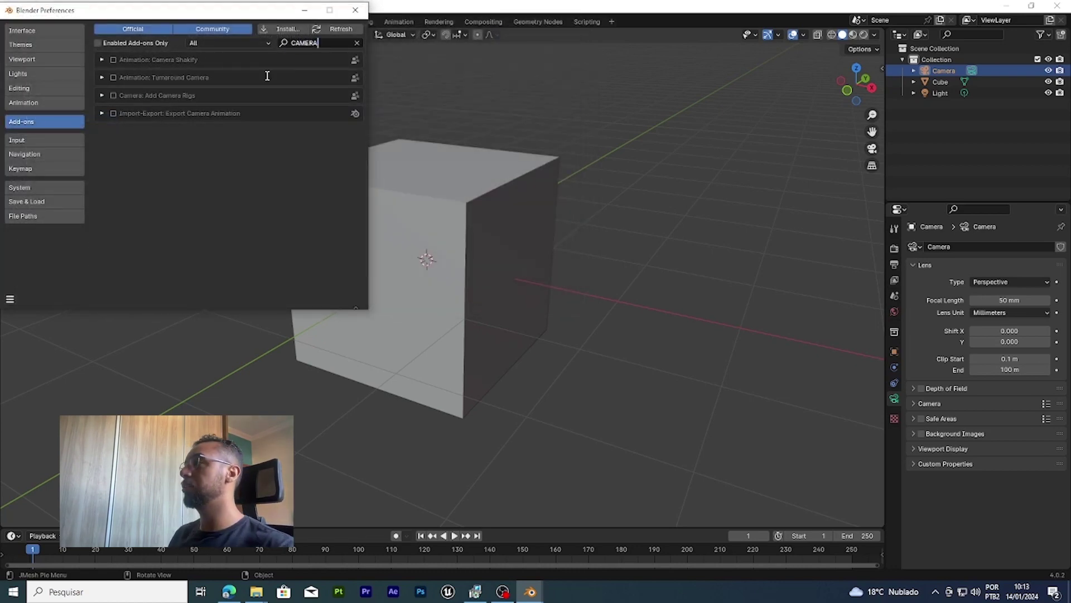
left_click(113, 60)
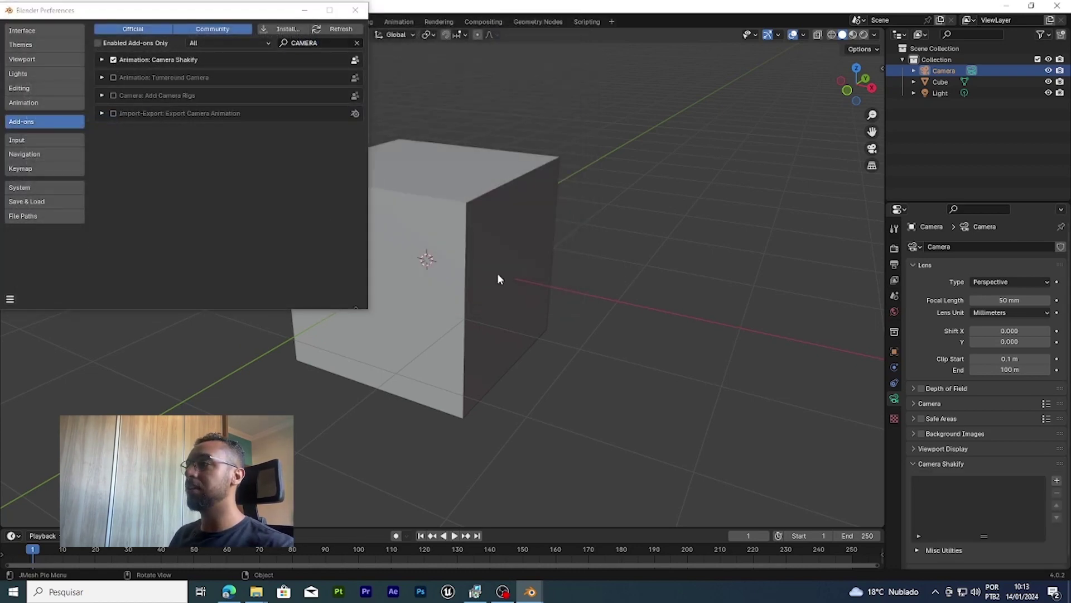
left_click(356, 11)
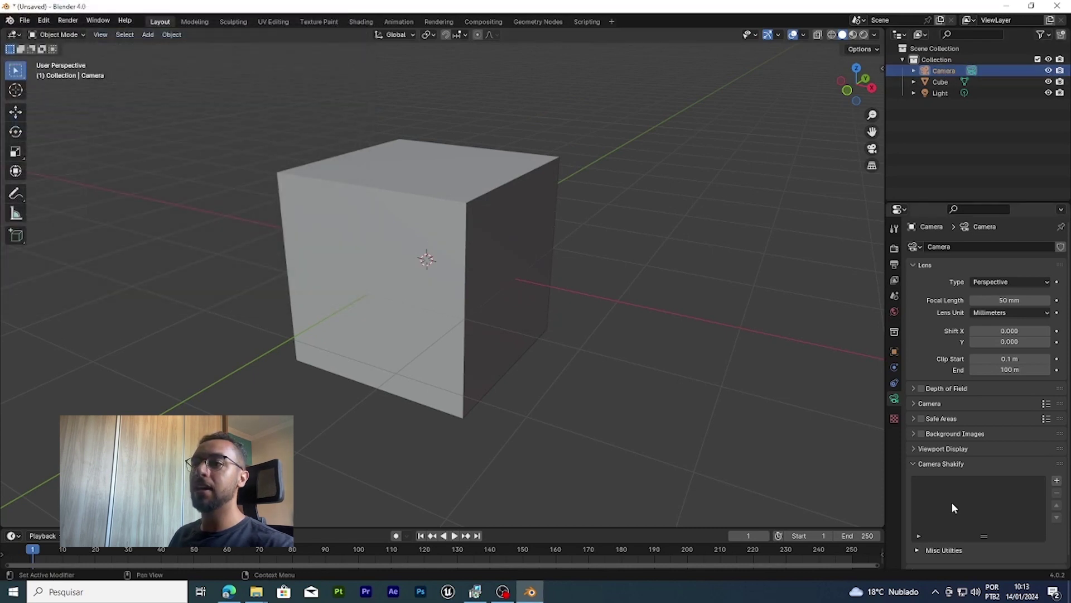
Add an Investigation shake to the camera with Camera Shakify and play the animation through the camera view.
scroll(921, 459, "down", 1)
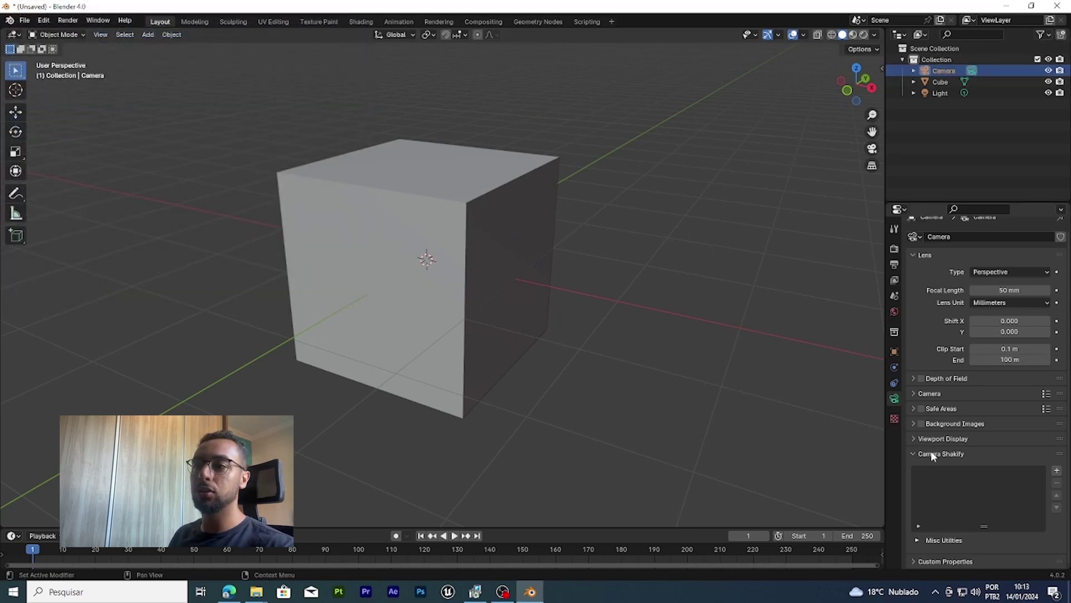
left_click(1057, 471)
scroll(550, 337, "down", 4)
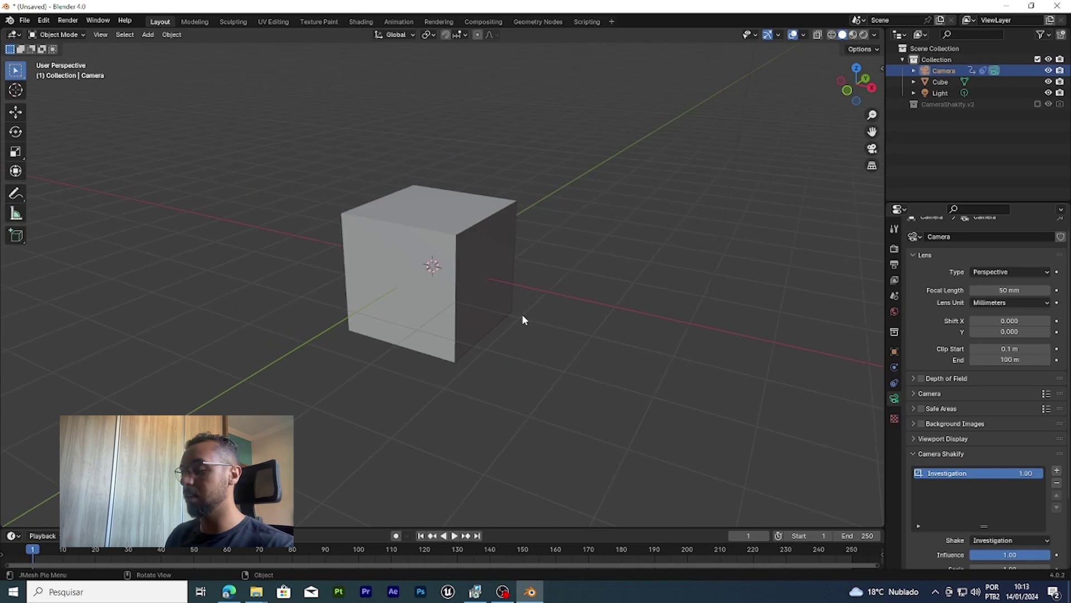
key("KP_0")
key("space")
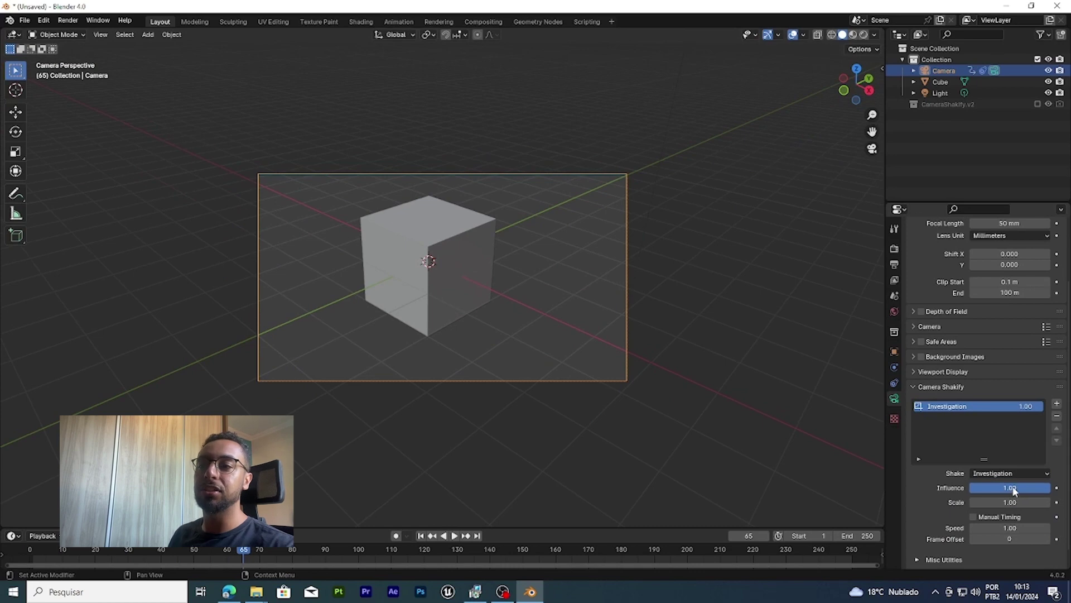
Set the camera shake's Influence to 0.56 and Scale to 0.25, and replay the animation from the first frame.
left_click_drag(1014, 490, 975, 510)
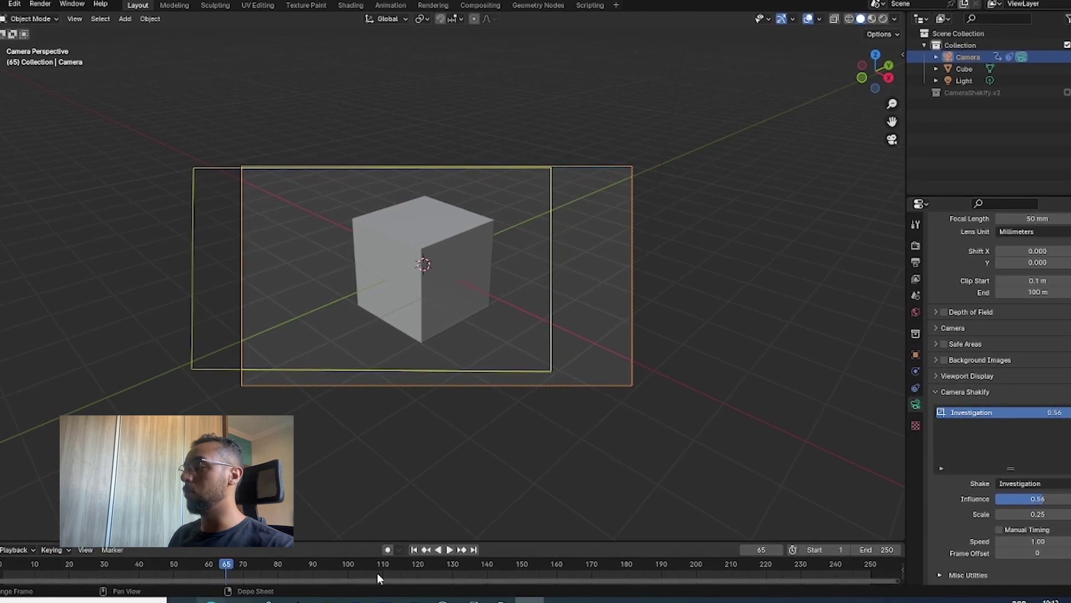
left_click(414, 550)
key("space")
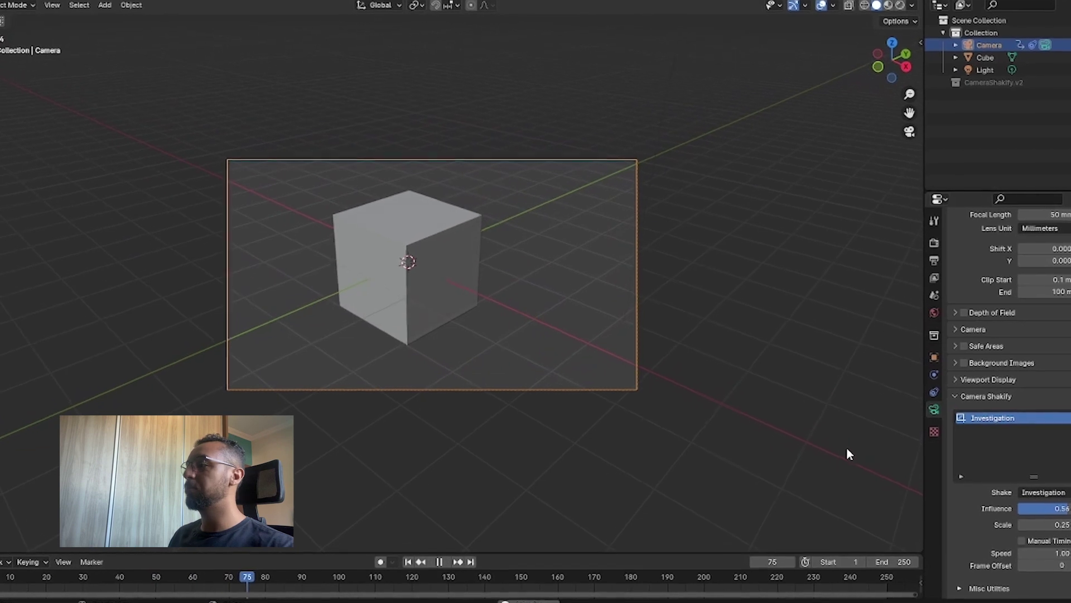
key("space")
left_click_drag(379, 583, 0, 572)
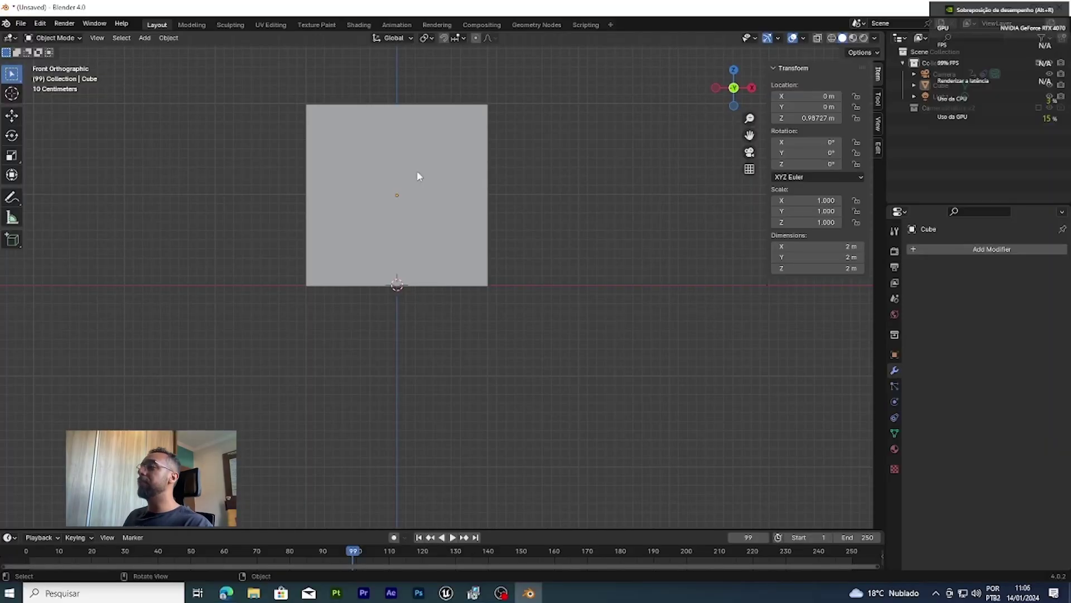
Add a centred vertical loop cut to the cube in front view.
middle_click_drag(510, 279, 527, 411, "shift")
left_click(500, 399)
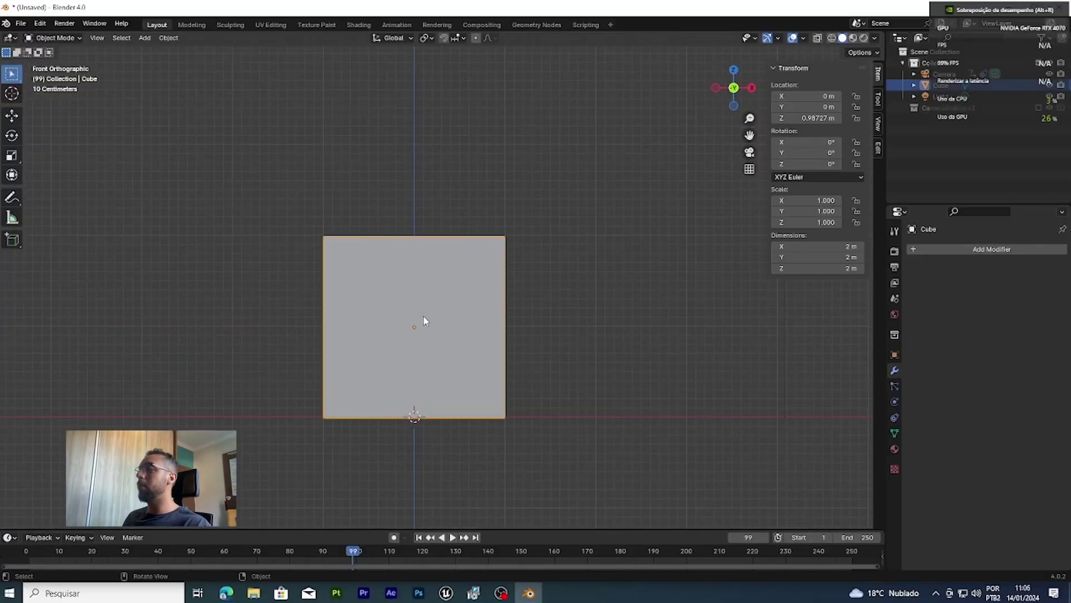
key("Tab")
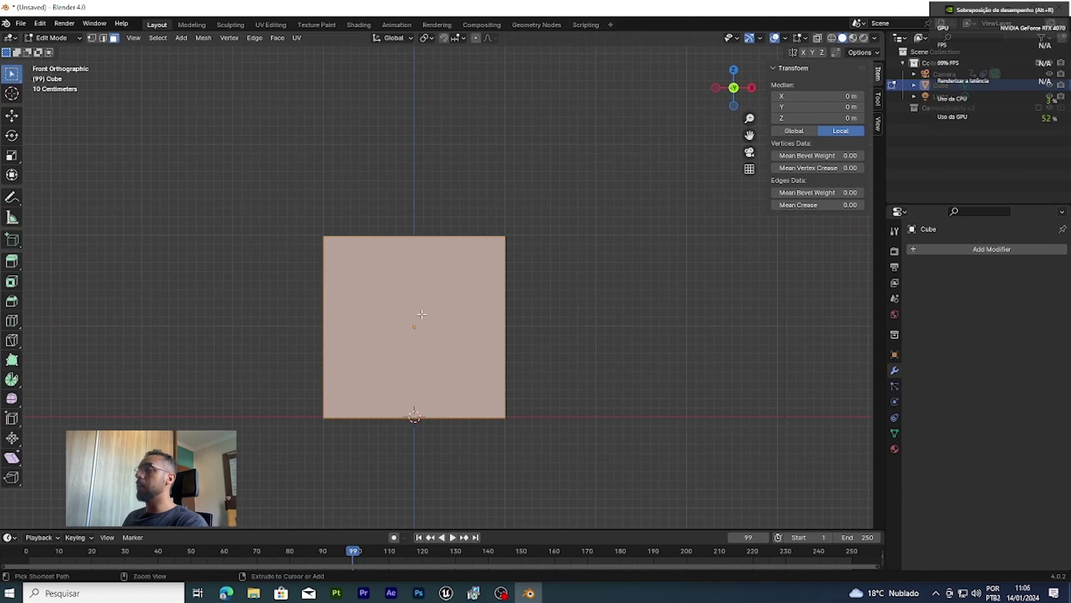
key("ctrl+r")
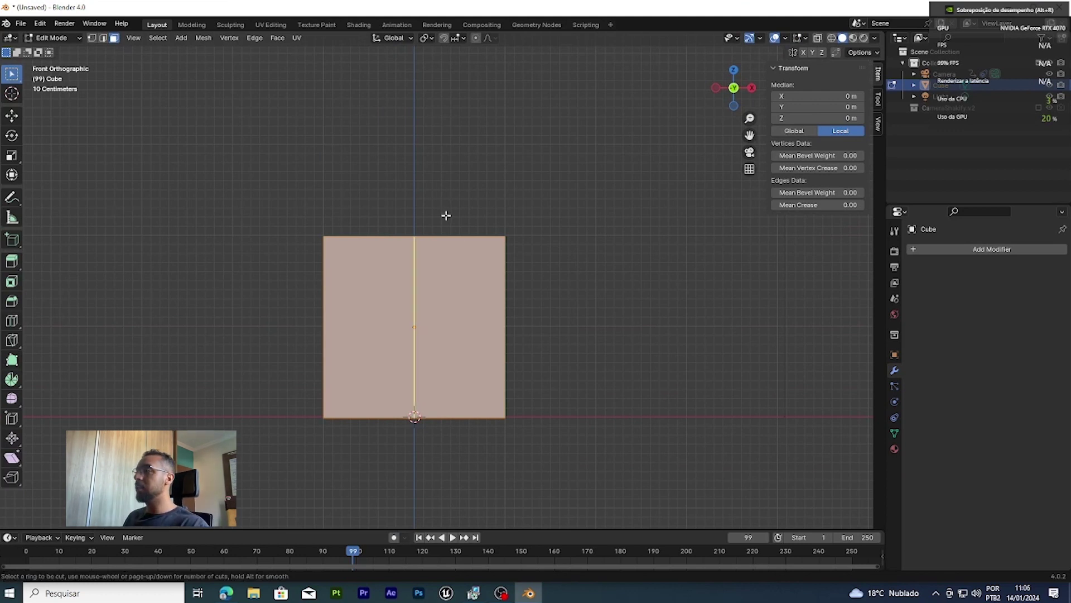
left_click(421, 251)
key("Tab")
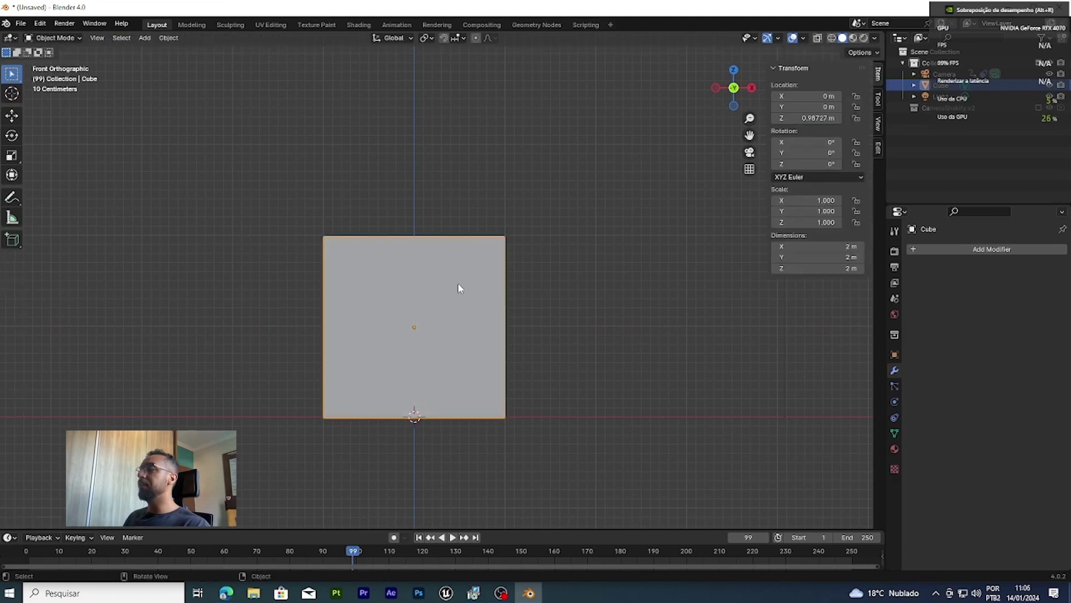
Delete the vertices on the cube's right side, using wireframe display to catch front and back, leaving only the left half.
key("grave")
left_click(664, 366)
key("Tab")
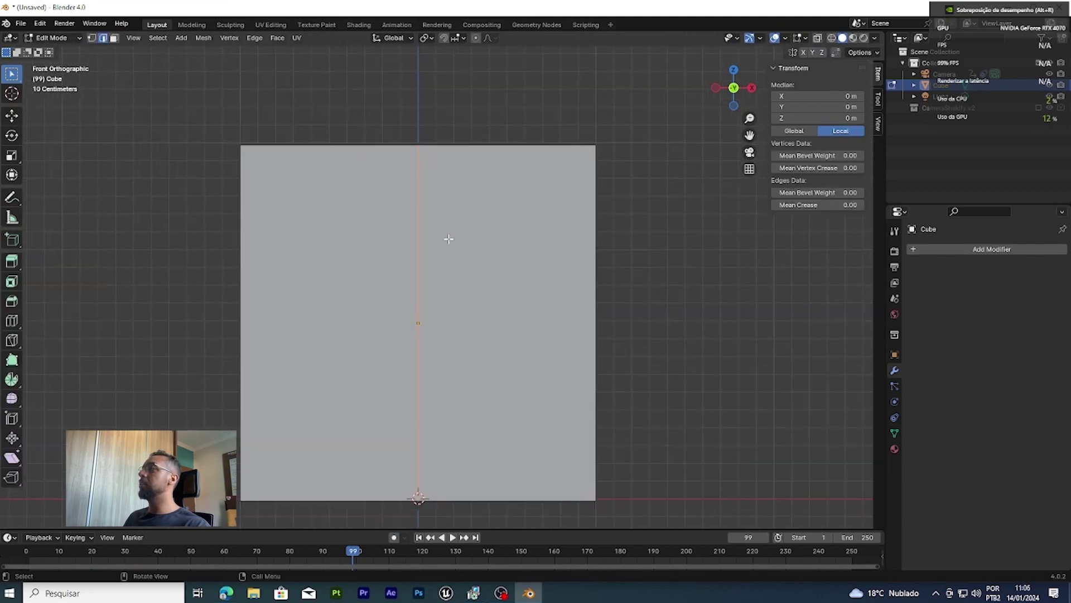
left_click(92, 39)
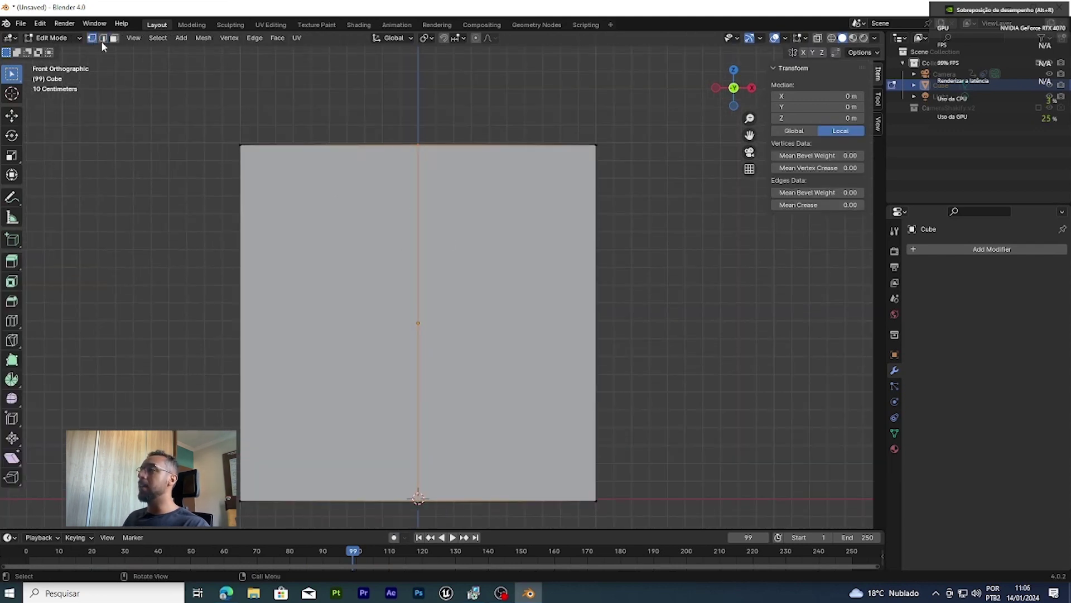
key("2")
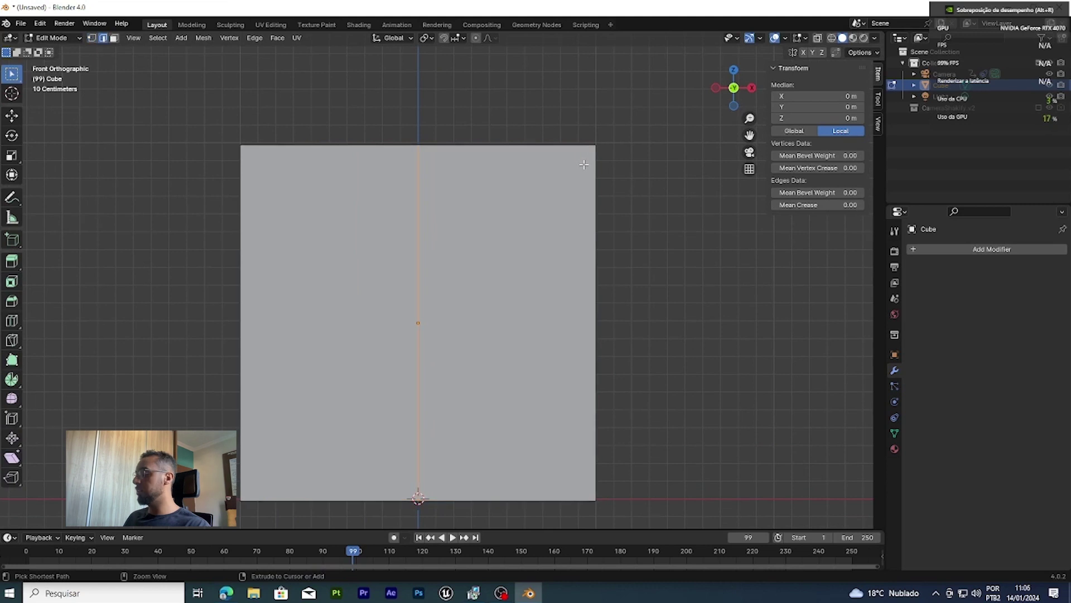
key("Tab")
key("alt+z")
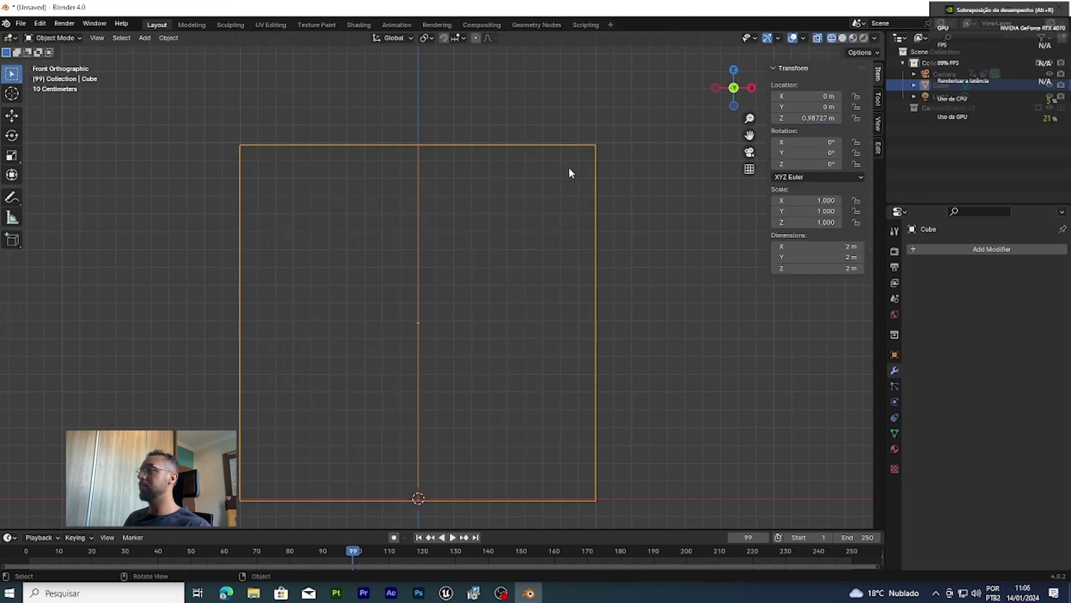
key("Tab")
scroll(568, 167, "down", 3)
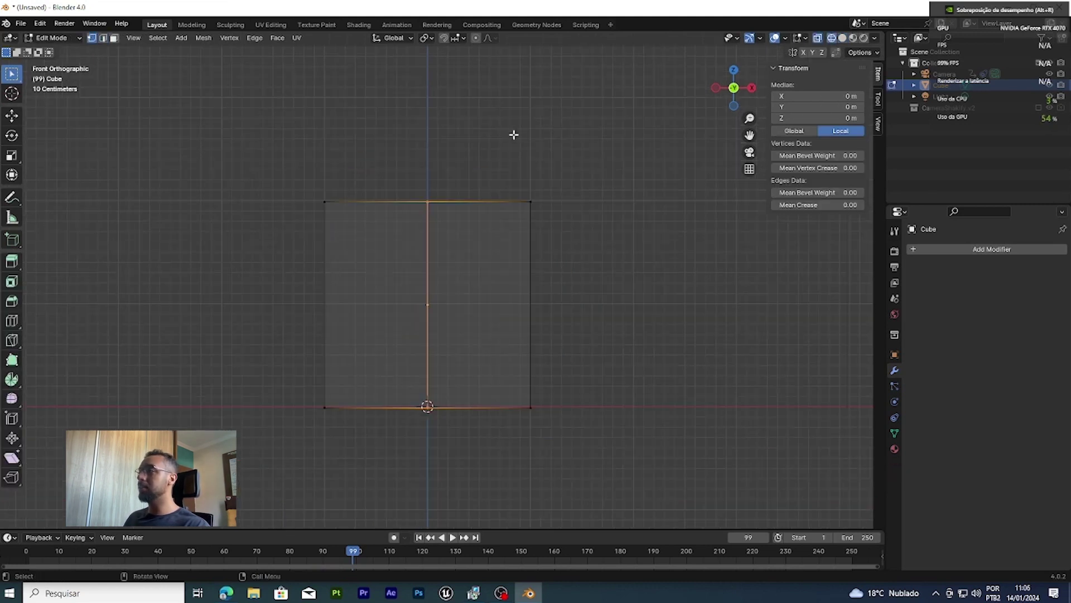
left_click_drag(505, 196, 596, 450)
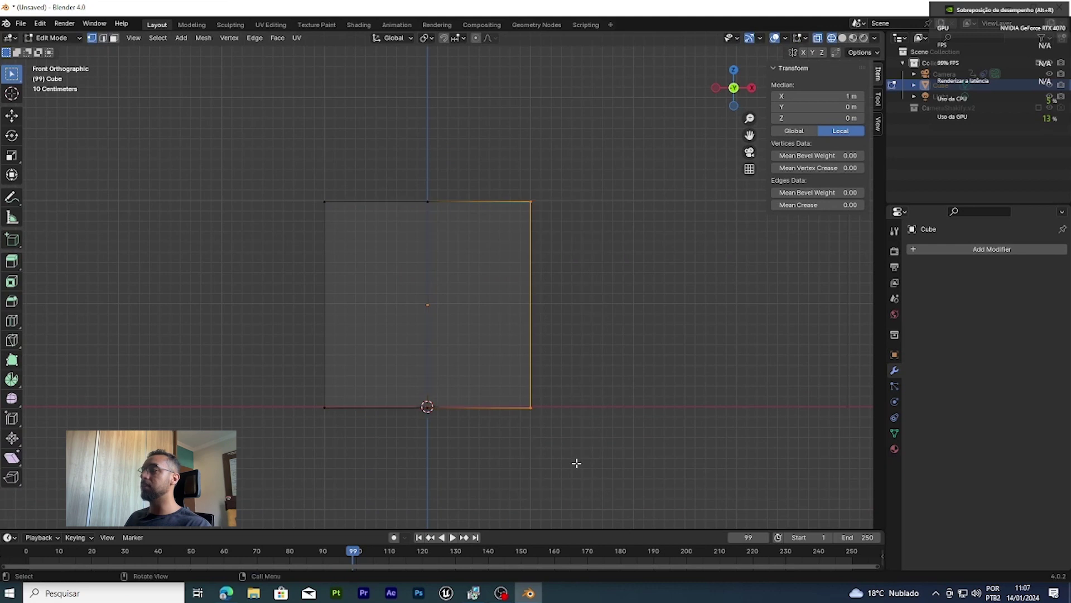
key("x")
left_click(520, 221)
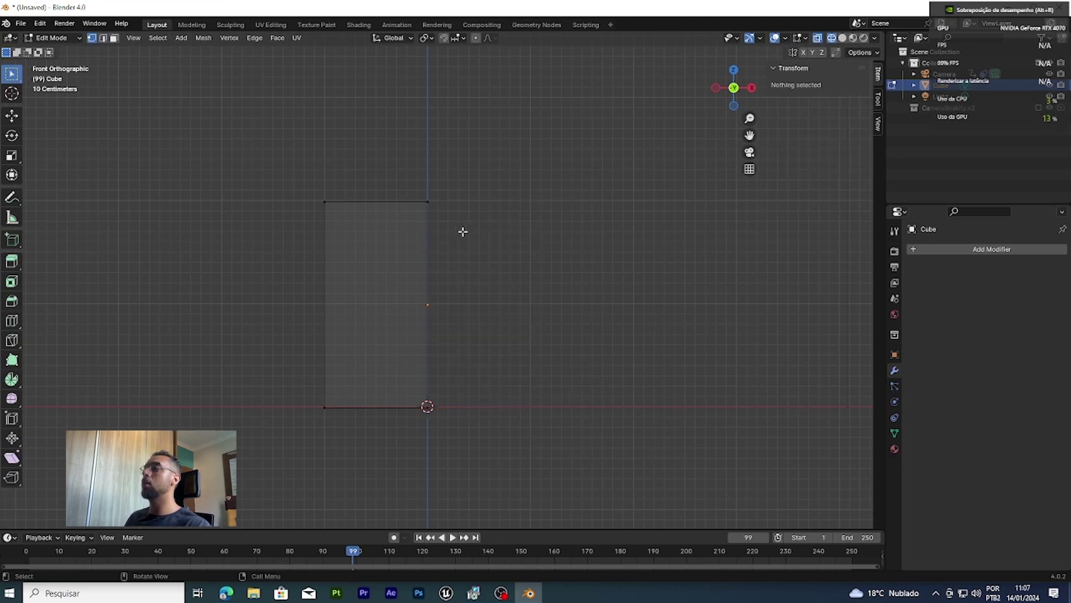
key("Tab")
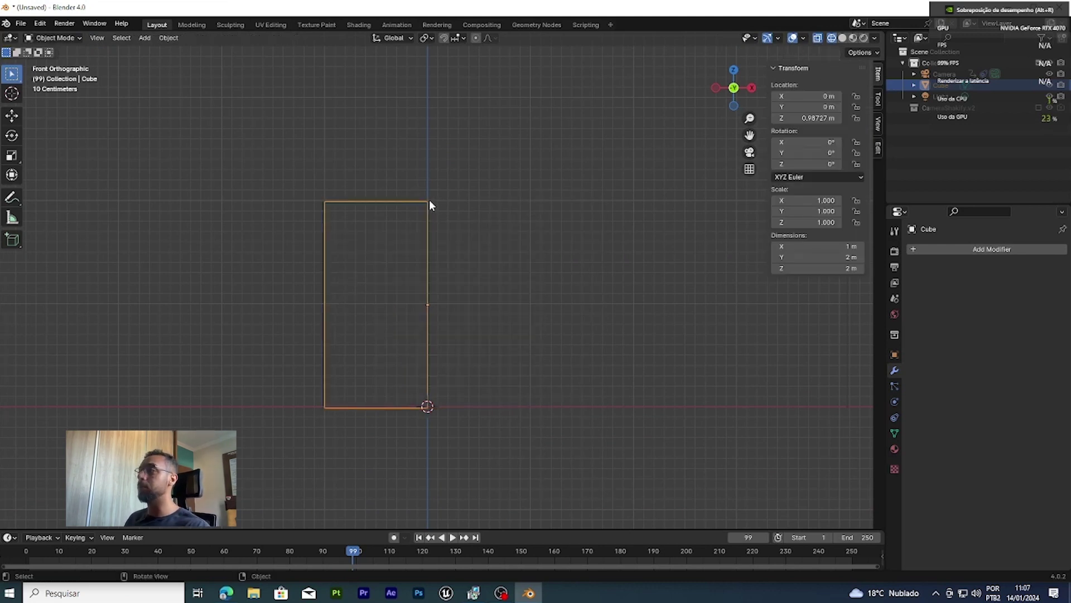
Add an X-axis Mirror modifier to the half cube and return the viewport to solid shading.
left_click(1012, 249)
mouse_move(983, 250)
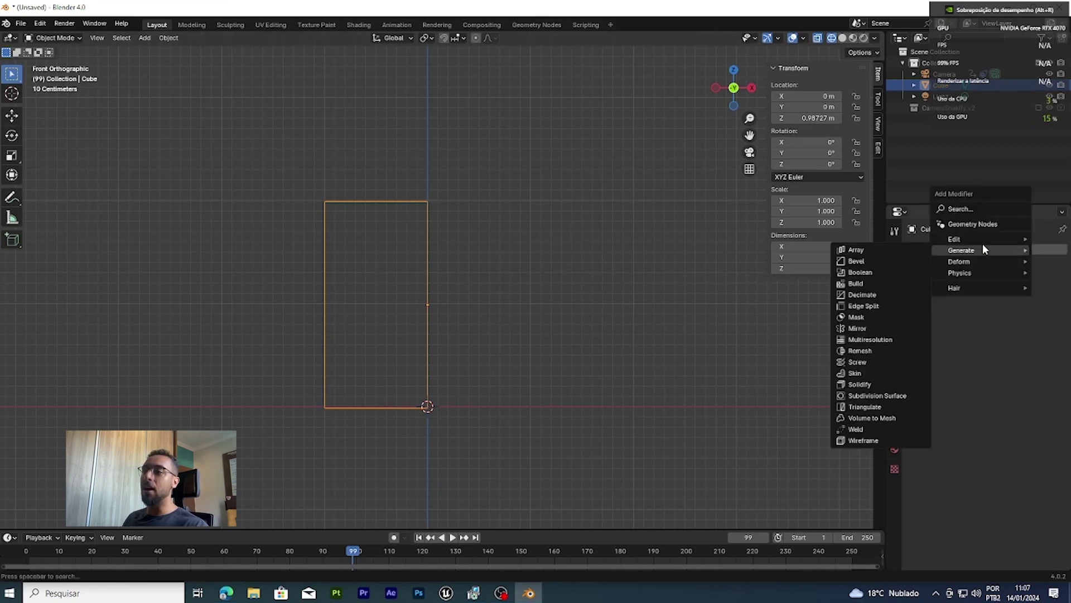
left_click(882, 325)
middle_click_drag(661, 311, 591, 265, "shift")
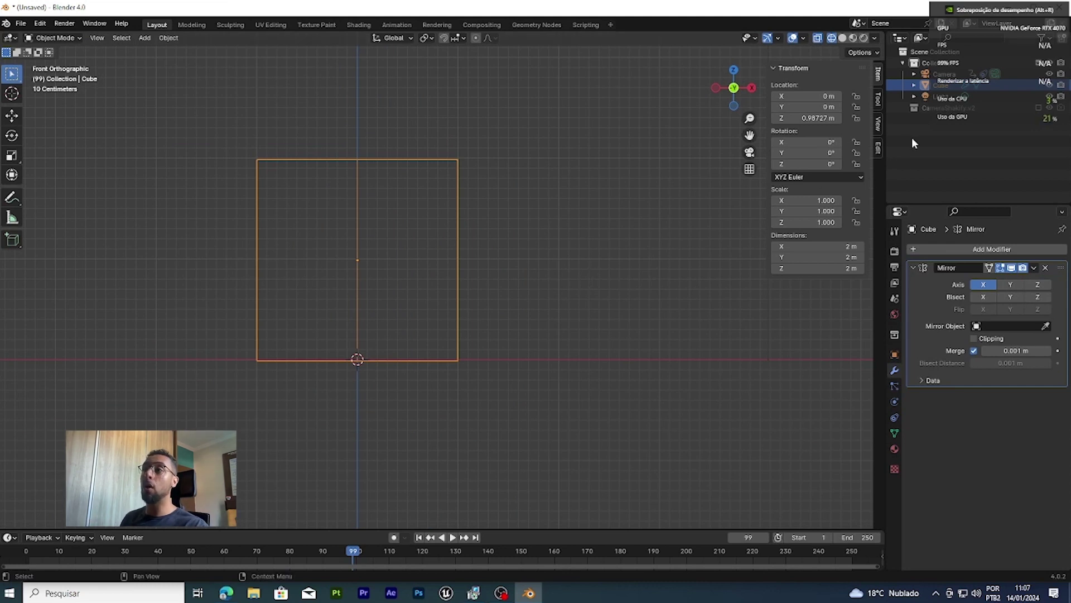
left_click(877, 148)
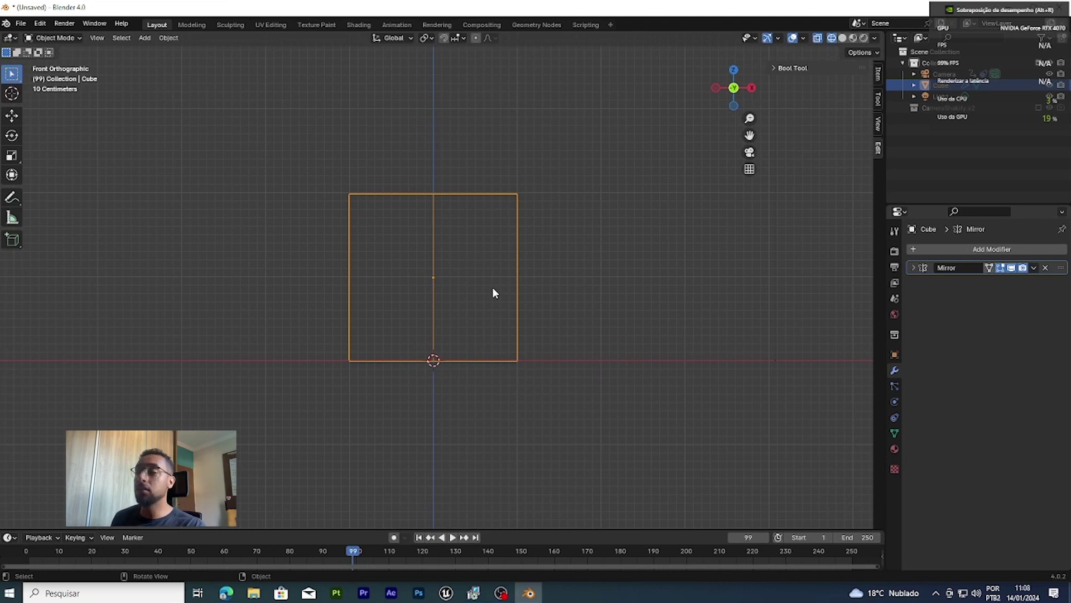
scroll(441, 277, "up", 2)
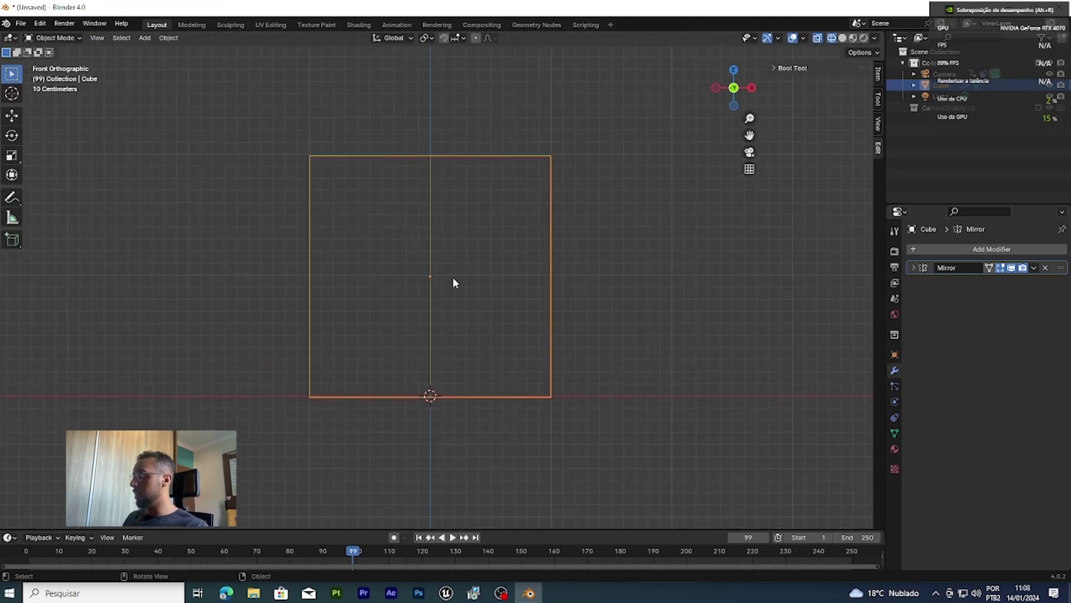
key("shift+z")
middle_click_drag(426, 258, 463, 318, "shift")
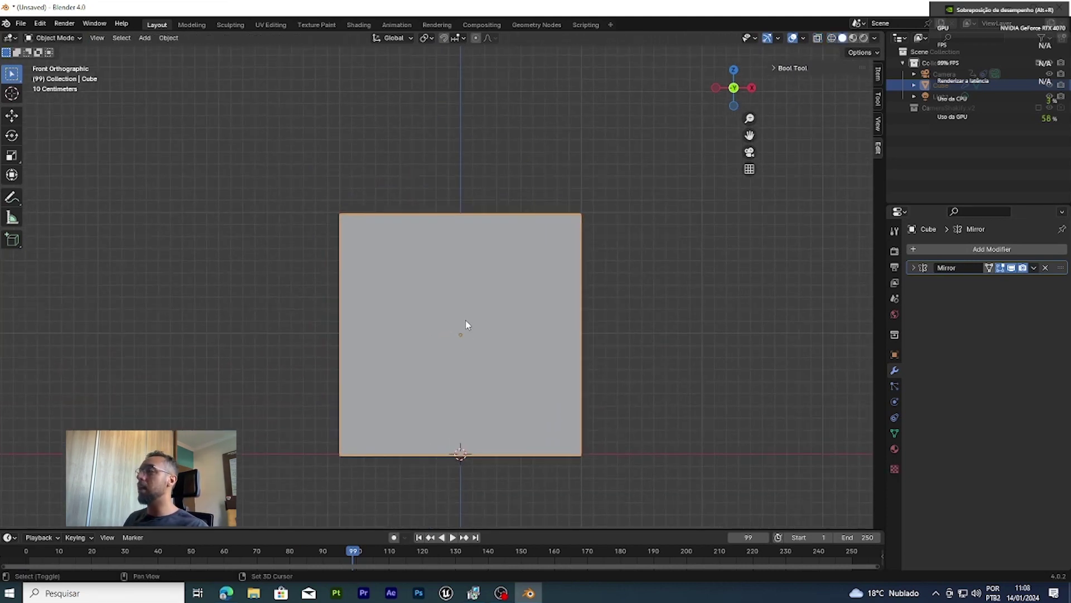
Inset the cube's outer left face about 0.27 m and extrude it outward about 0.75 m.
key("Tab")
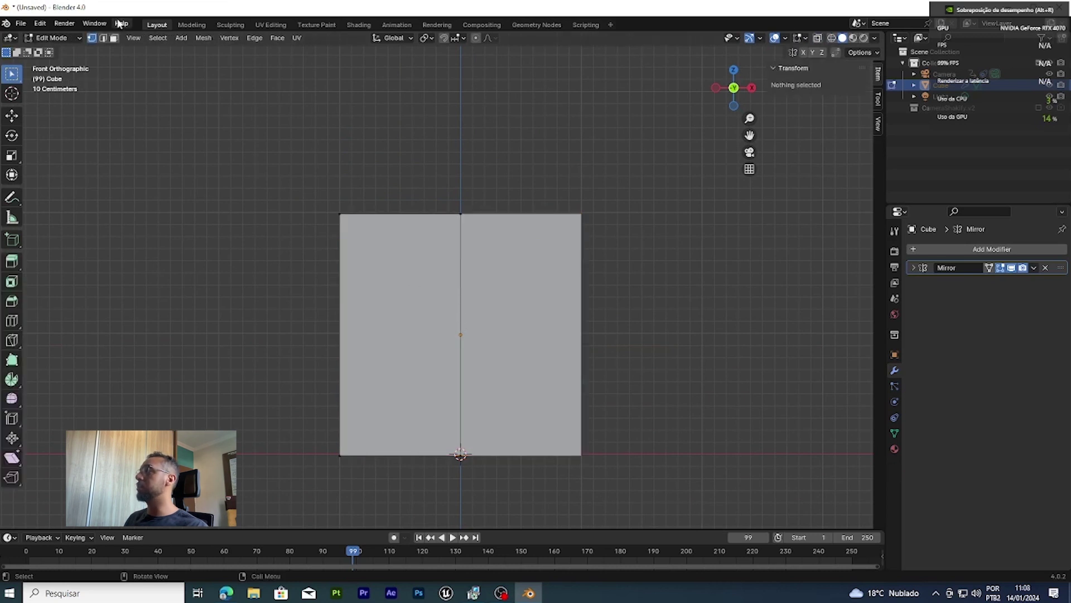
middle_click_drag(433, 361, 544, 311)
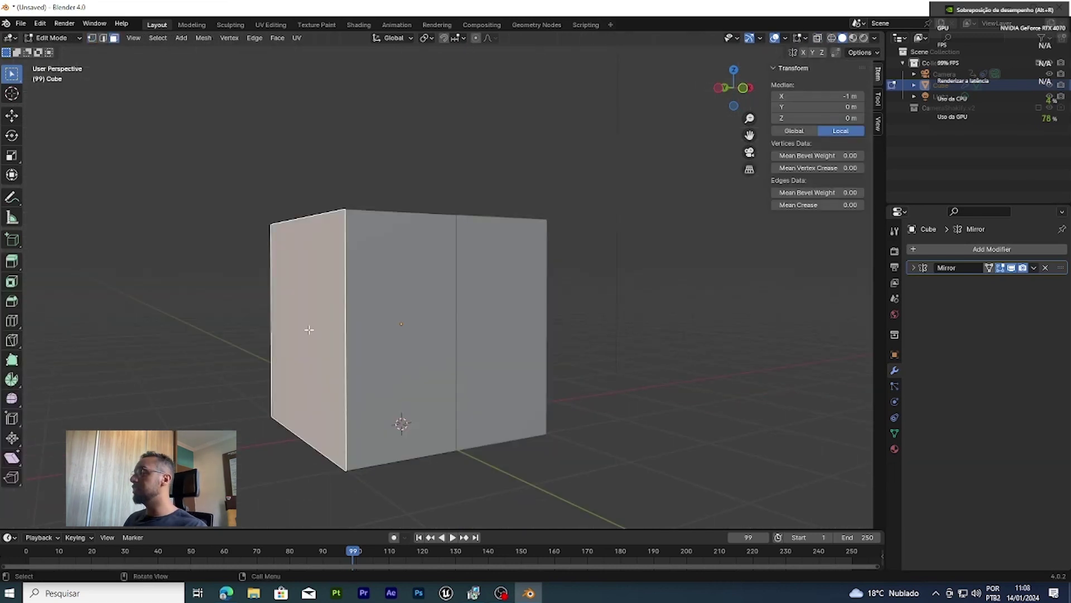
key("i")
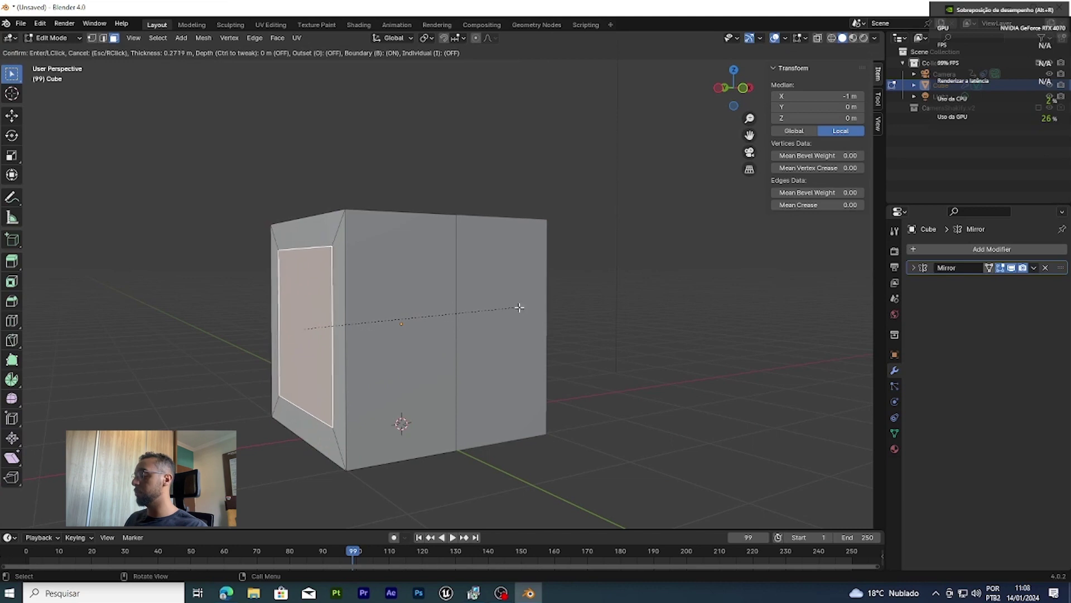
left_click(517, 308)
key("e")
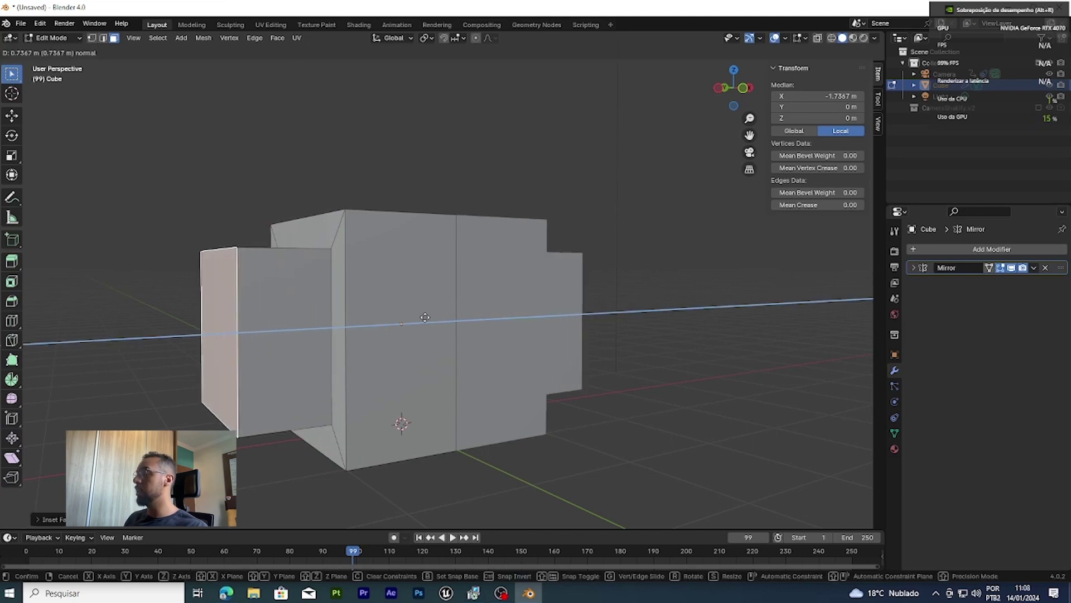
left_click(497, 314)
Scale down the end face of the extruded side block to taper it.
key("KP_1")
key("s")
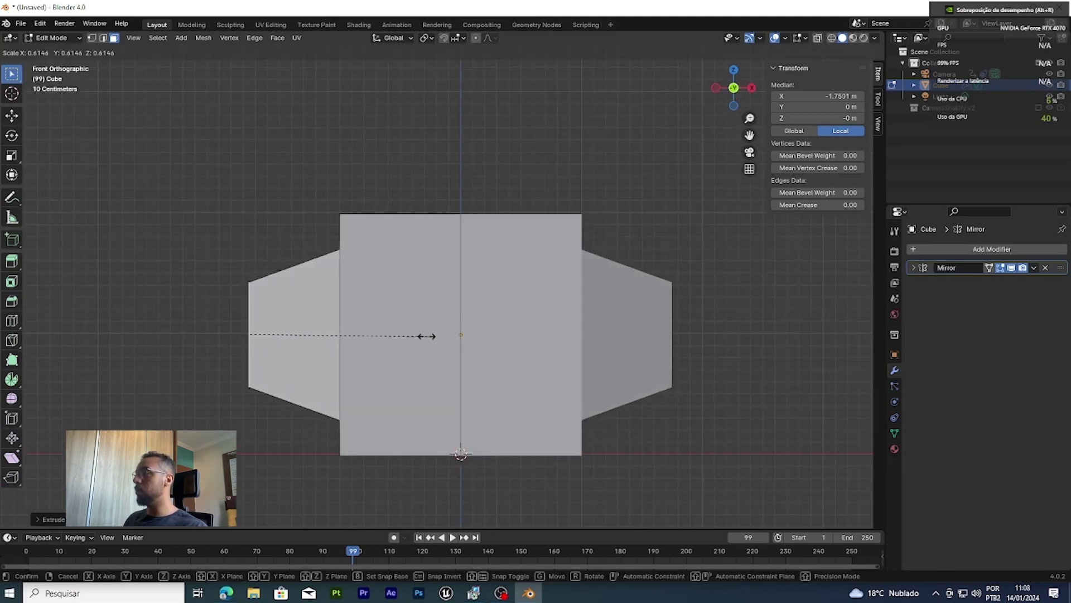
left_click(419, 335)
middle_click_drag(234, 318, 357, 329)
key("KP_1")
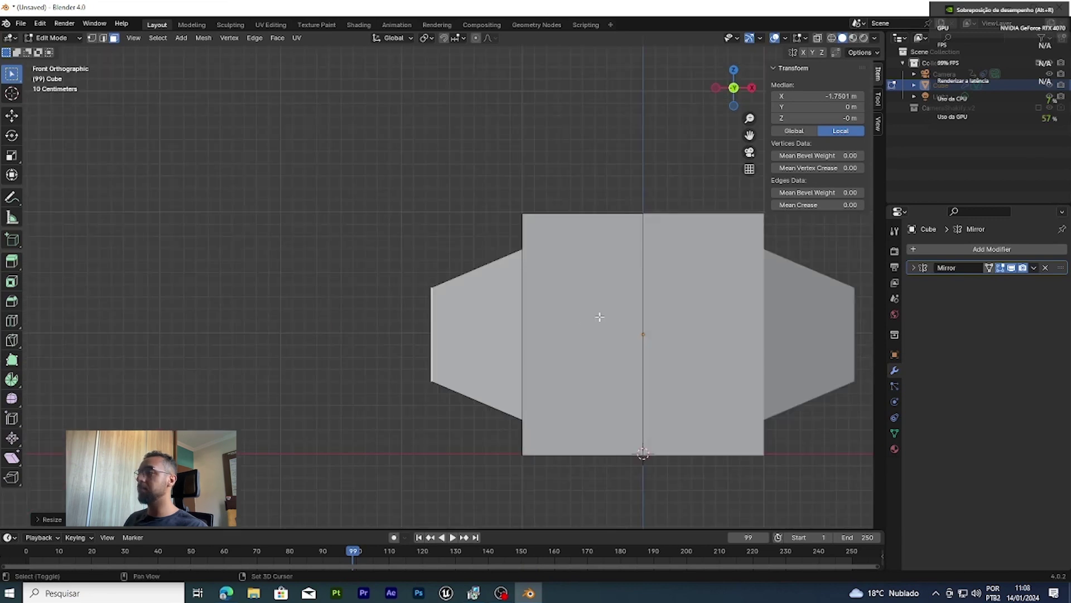
middle_click_drag(598, 315, 380, 334, "shift")
scroll(371, 342, "up", 1)
middle_click_drag(725, 385, 632, 345, "shift")
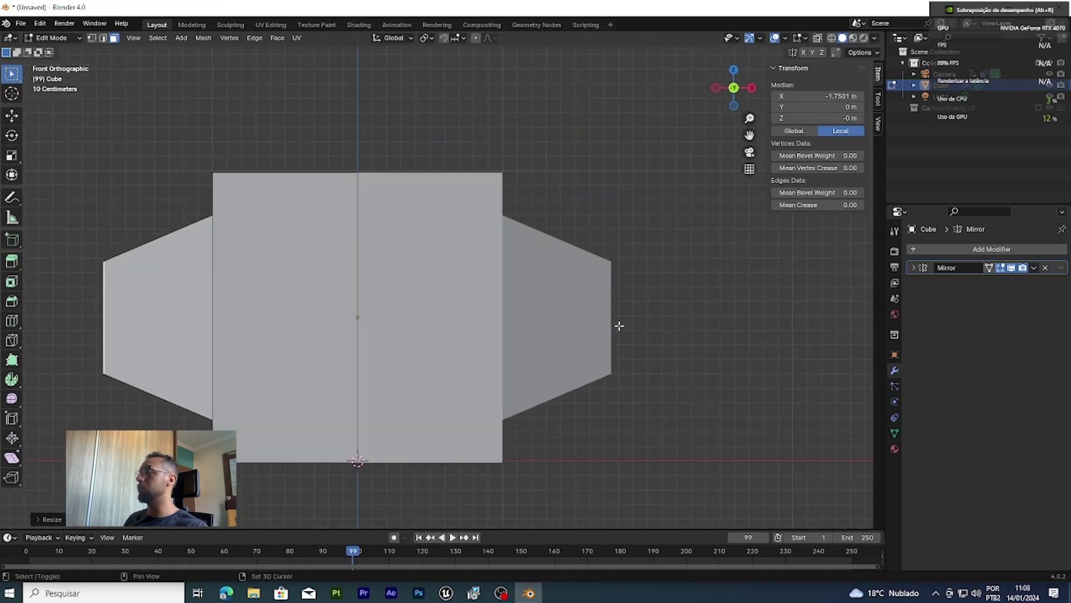
Inset the tapered block's end face about 0.1 m and extrude it inward about 0.36 m to form a recess.
middle_click_drag(340, 327, 371, 330)
middle_click_drag(251, 353, 480, 360, "shift")
middle_click_drag(480, 360, 513, 368)
scroll(514, 369, "down", 1)
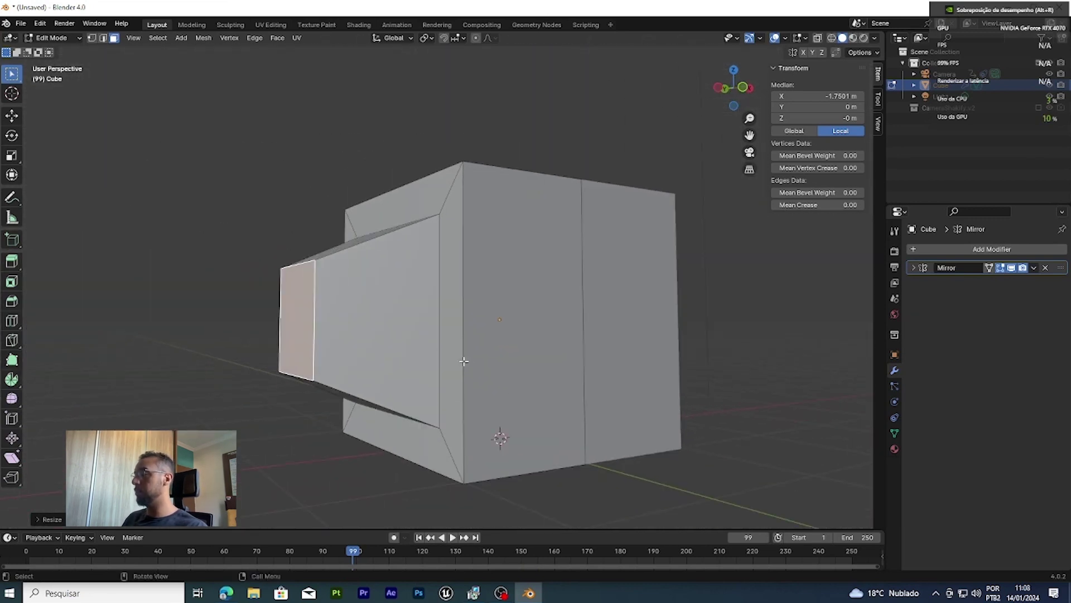
key("i")
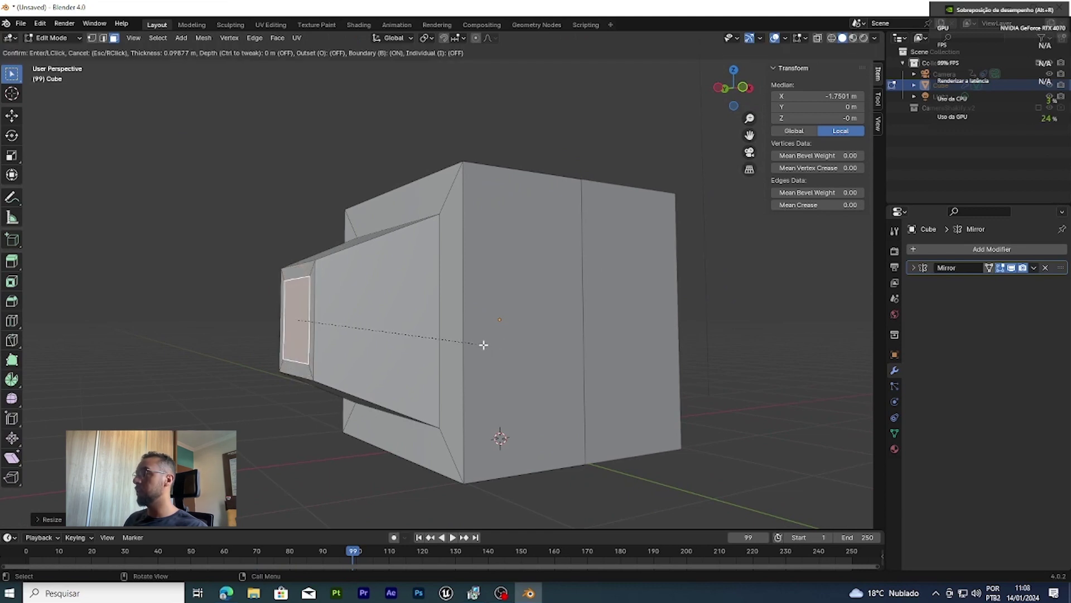
left_click(483, 345)
key("e")
left_click(531, 345)
middle_click_drag(670, 351, 578, 342)
key("Tab")
key("Tab")
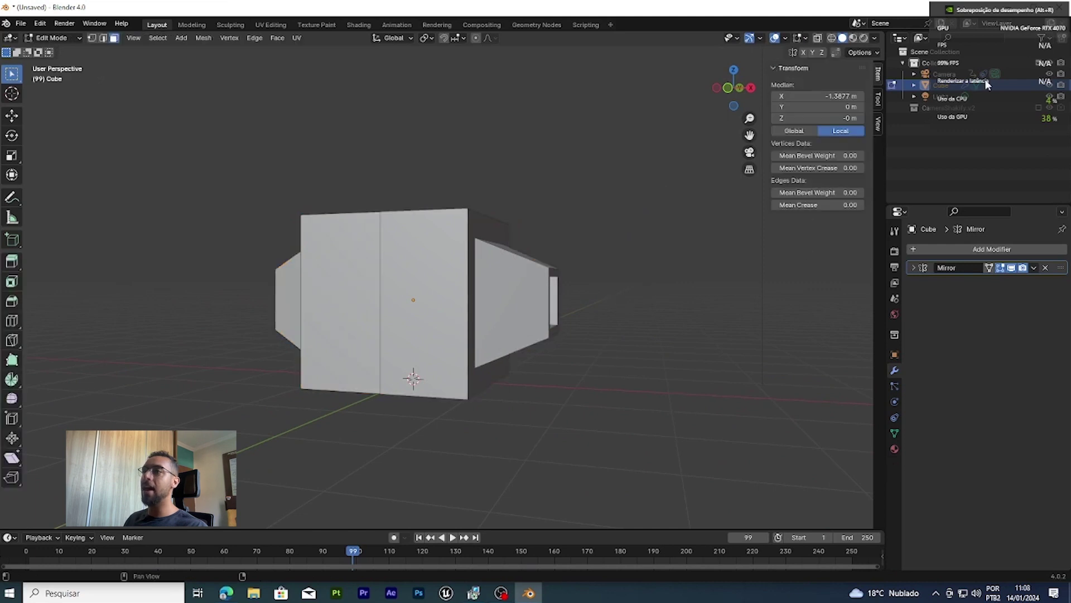
Inset the top face of the left half about 0.12 m and extrude it upward about 1.09 m.
middle_click_drag(454, 321, 495, 365)
key("Tab")
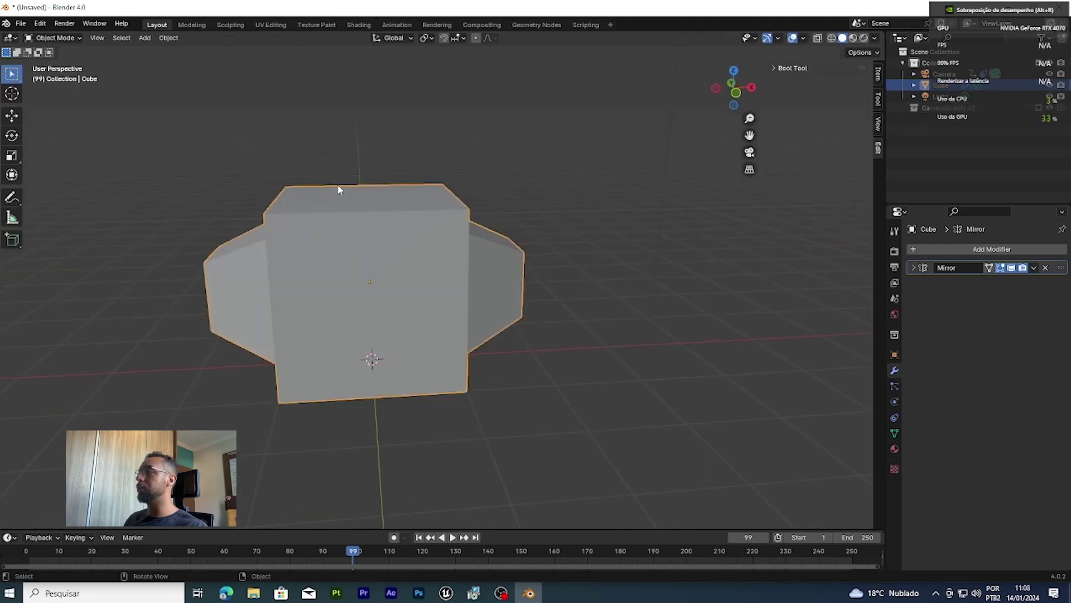
key("Tab")
left_click(341, 202)
middle_click_drag(342, 203, 420, 250, "shift")
middle_click_drag(420, 250, 447, 262)
key("i")
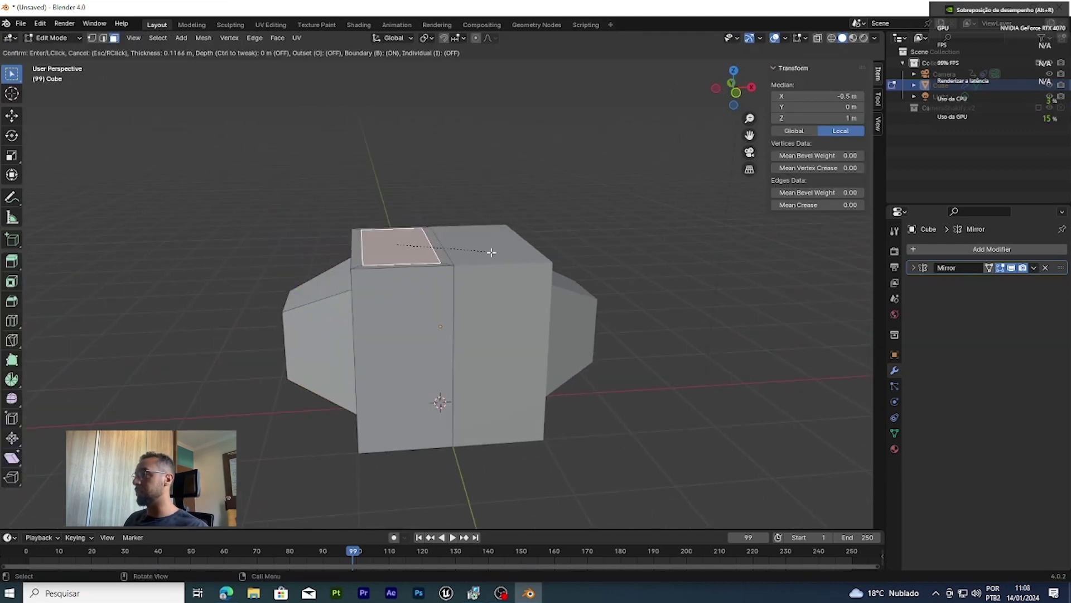
left_click(491, 251)
key("e")
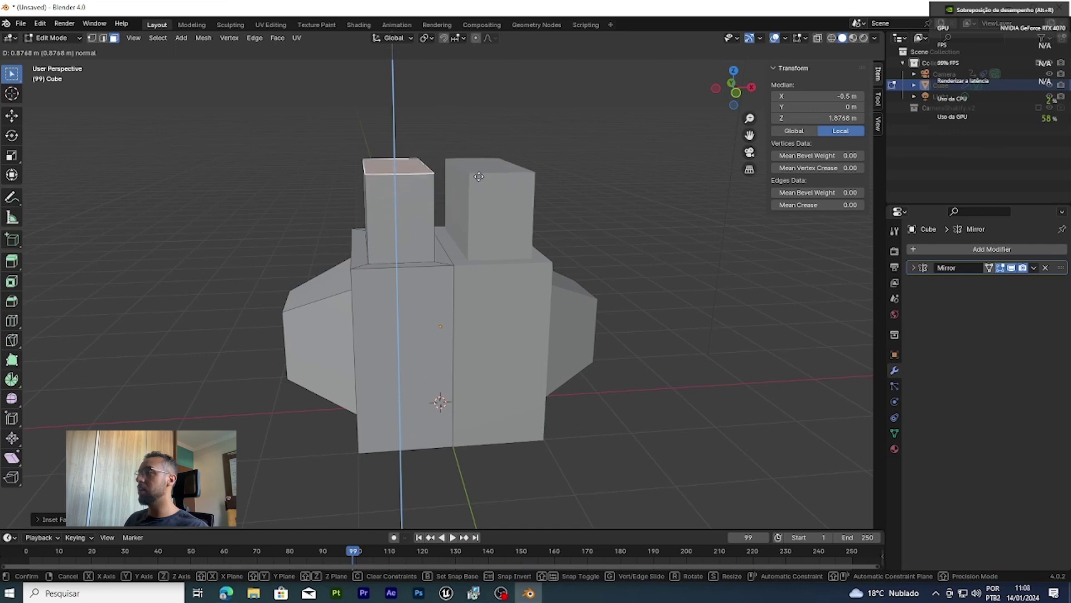
left_click(482, 159)
middle_click_drag(482, 159, 454, 156)
Add a horizontal loop cut at mid-height around the upper block.
left_click(454, 157)
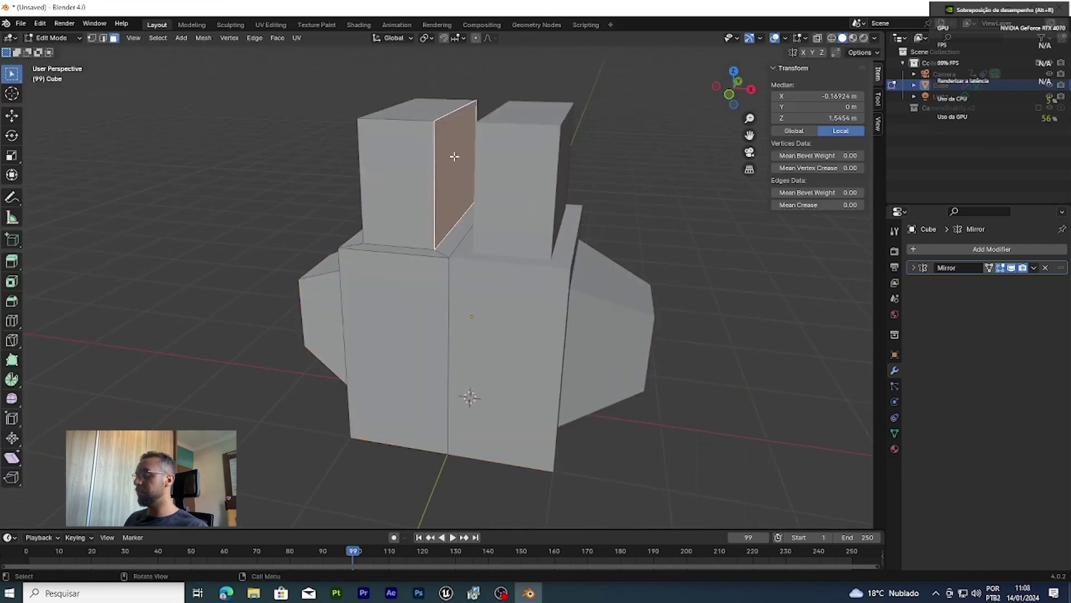
key("ctrl+r")
left_click(486, 165)
right_click(427, 180)
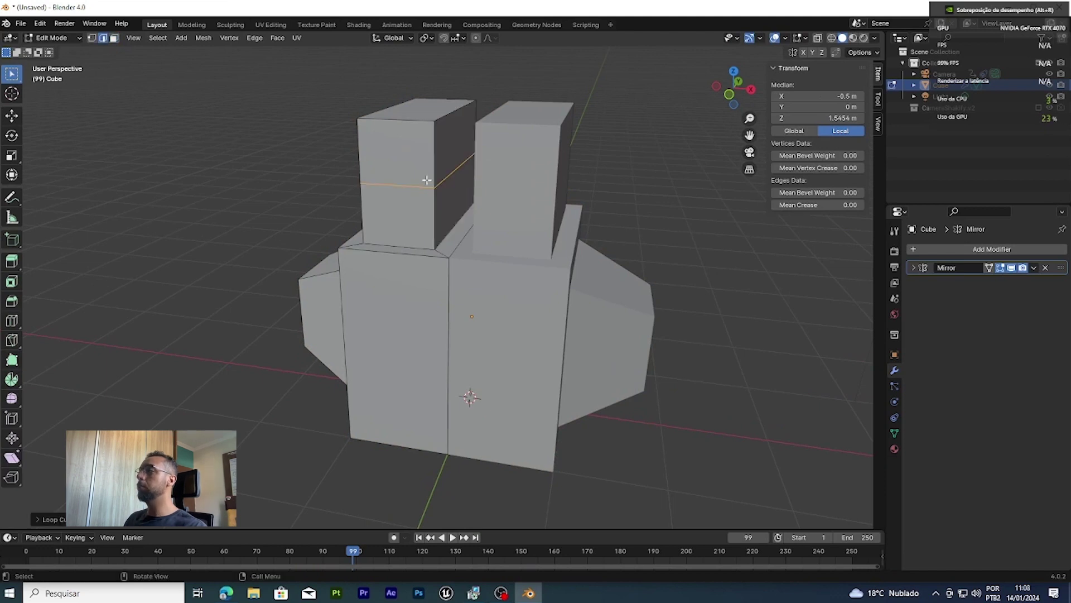
key("Tab")
key("Tab")
Select the upper inner face of the left upper block and enable Clipping on the Mirror modifier.
left_click(437, 149)
left_click(114, 37)
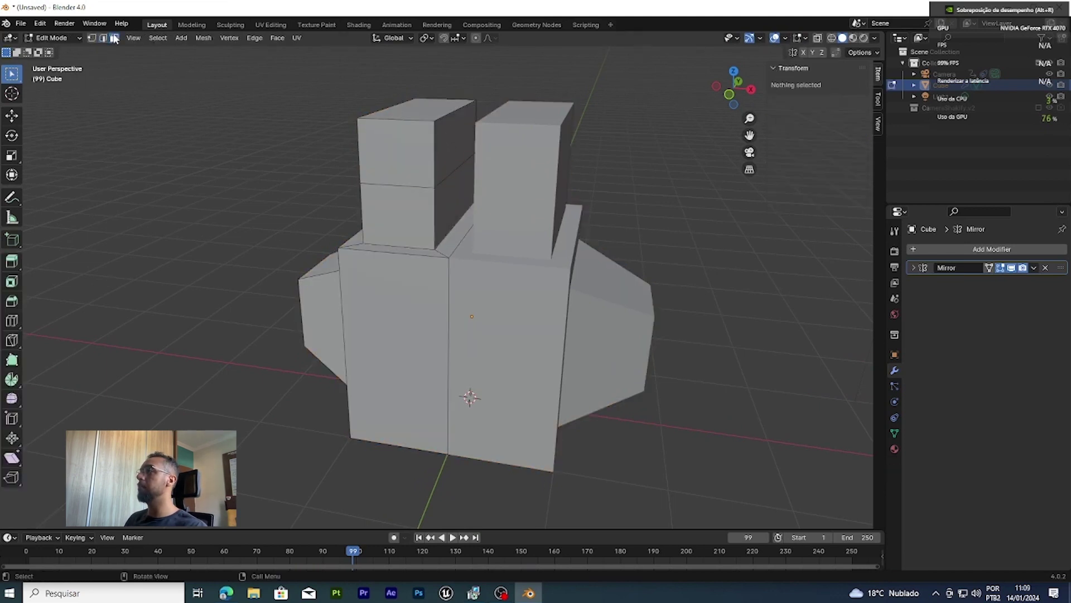
left_click(451, 134)
middle_click_drag(450, 134, 481, 161)
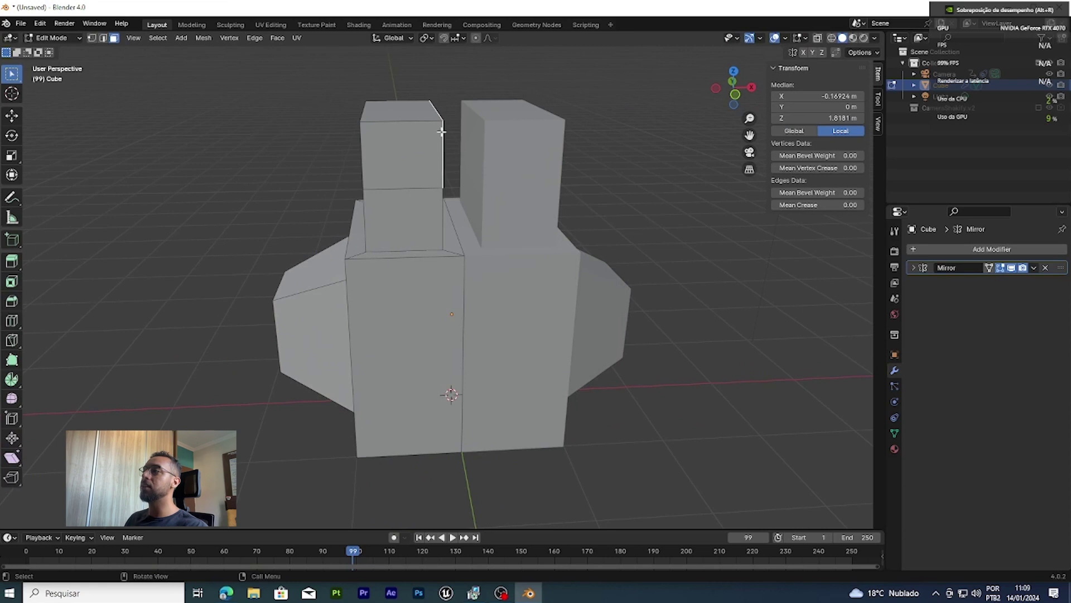
left_click(914, 268)
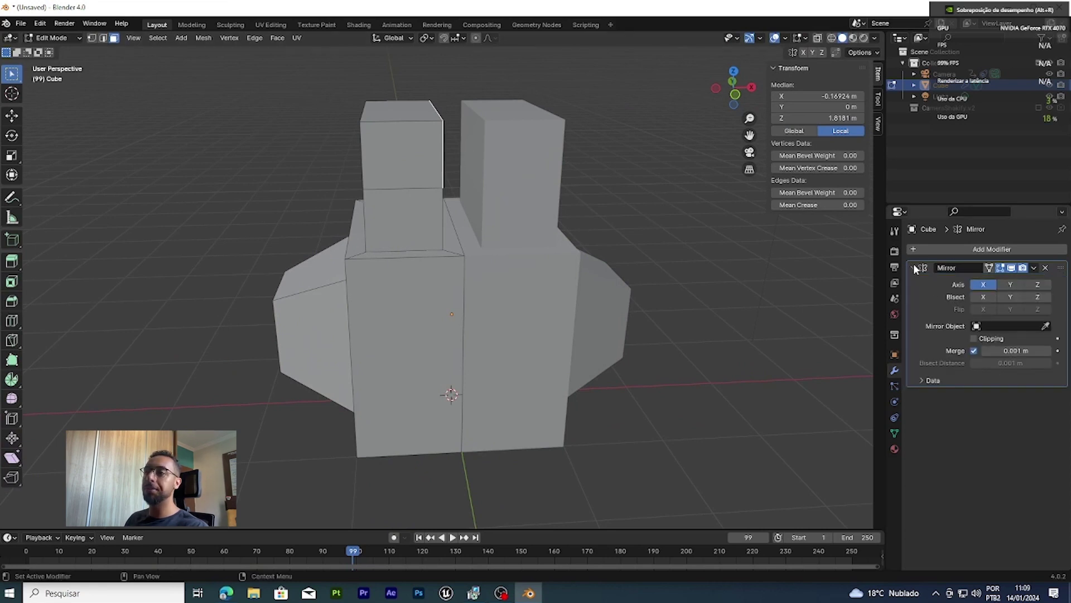
scroll(746, 233, "up", 5)
scroll(746, 232, "down", 4)
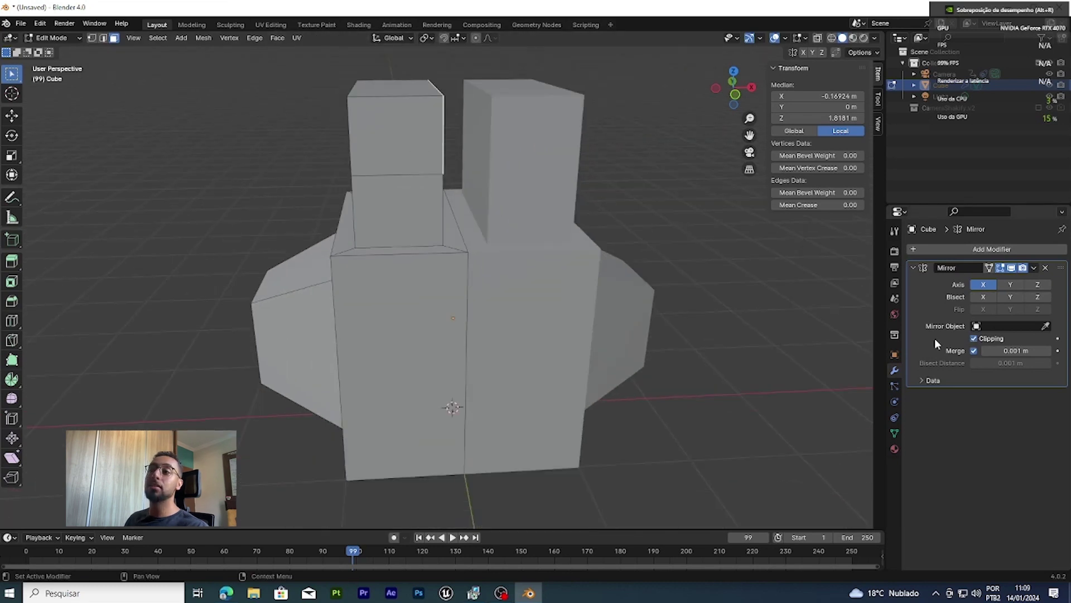
mouse_move(437, 157)
middle_mouse_down()
mouse_move(433, 187)
mouse_move(433, 166)
middle_mouse_up()
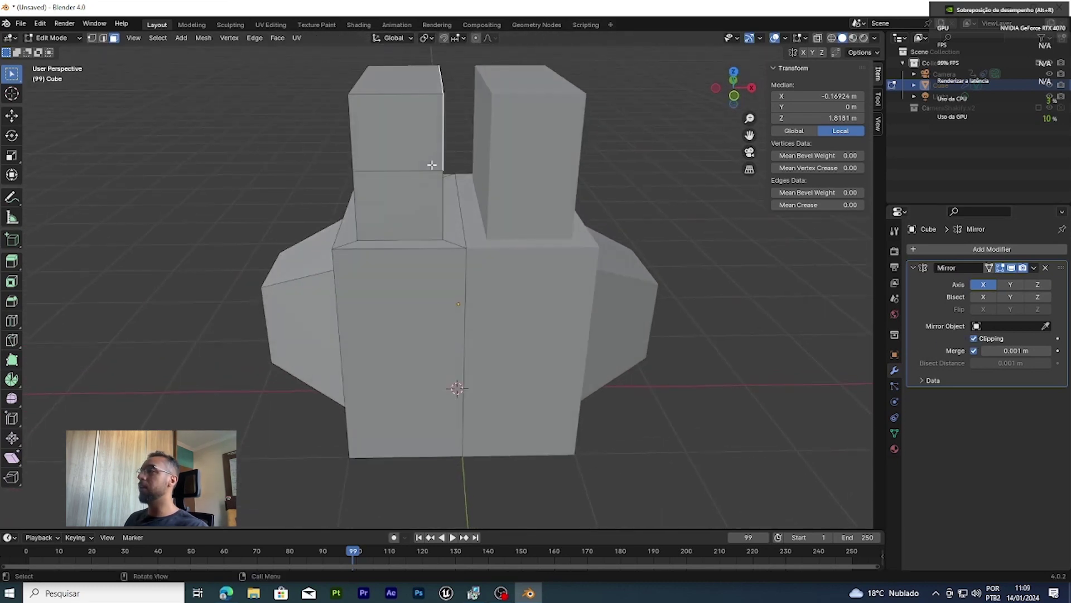
Extrude the selected inner face to the mirror plane to bridge the two upper blocks, and return to Object Mode.
key("KP_1")
key("e")
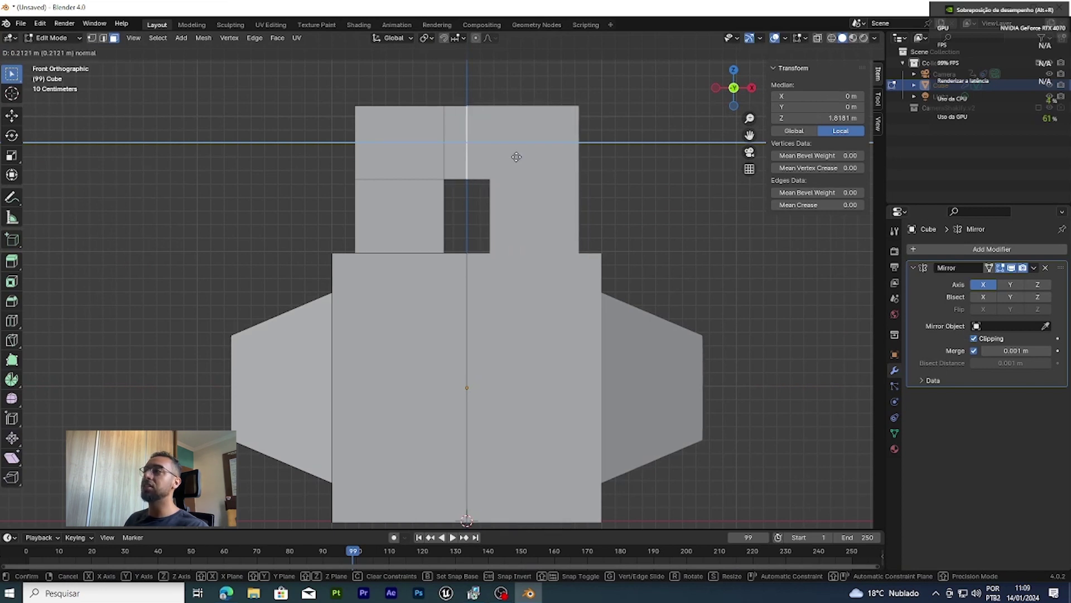
left_click(513, 158)
scroll(507, 162, "up", 4)
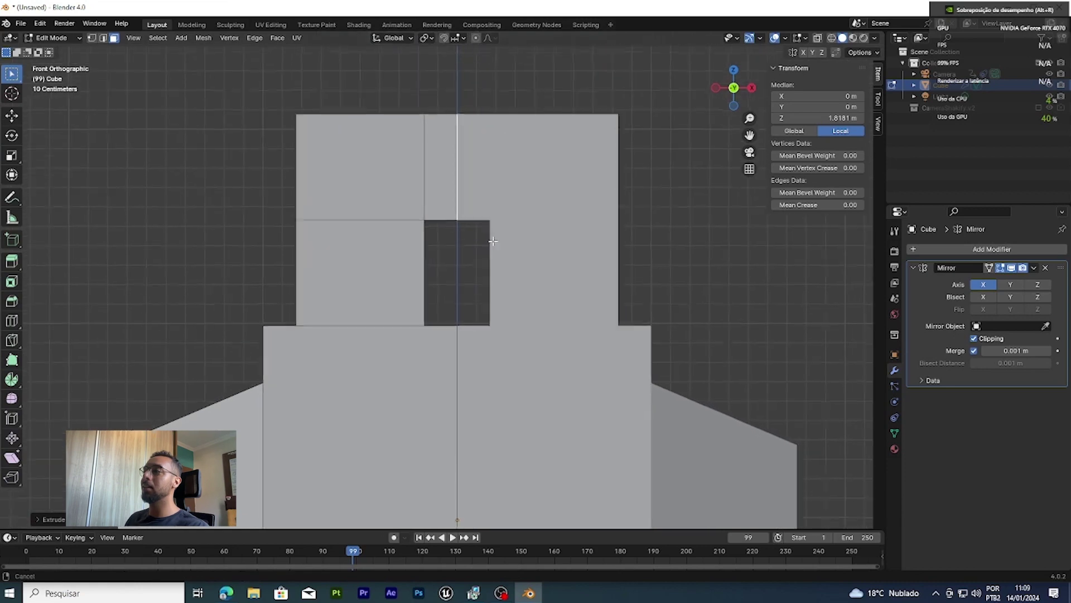
middle_click_drag(507, 163, 494, 272)
key("Tab")
scroll(504, 247, "down", 3)
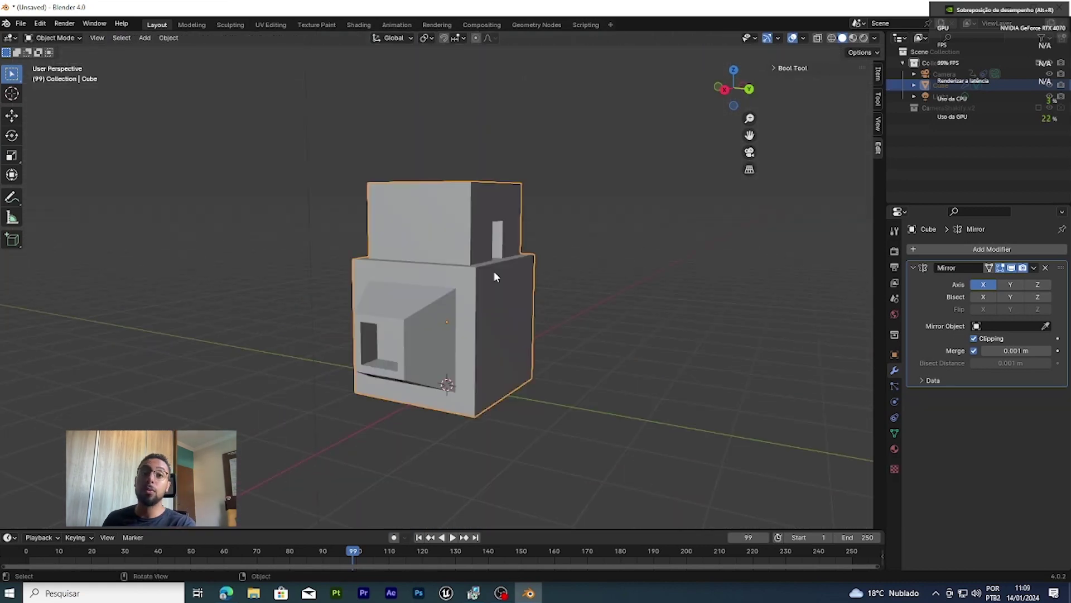